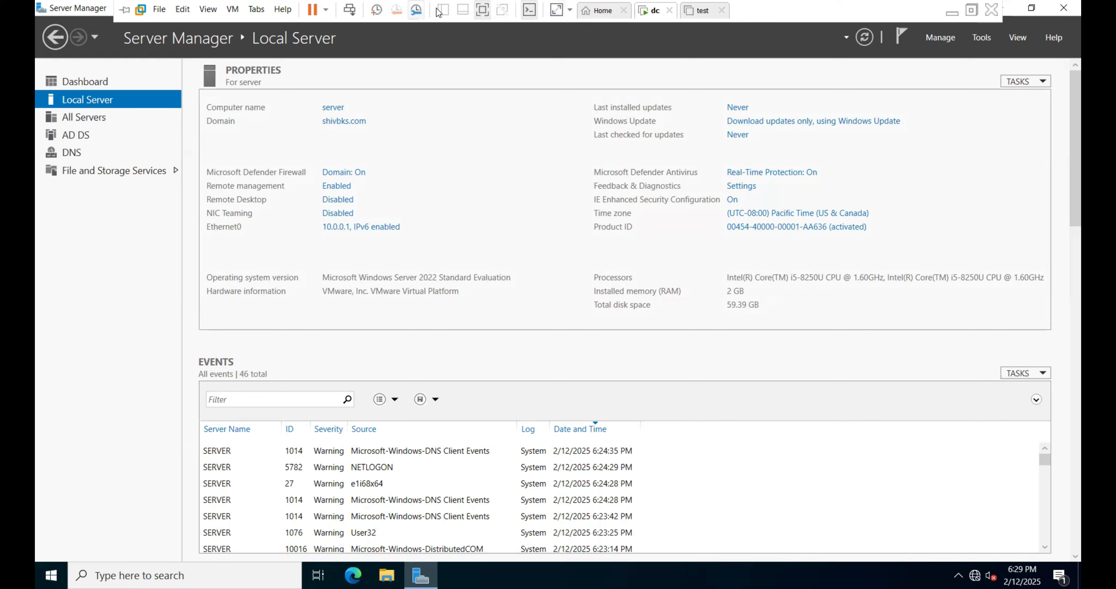
{"action": "left_click", "coordinate": [951, 14]}
{"action": "mouse_move", "coordinate": [551, 574]}
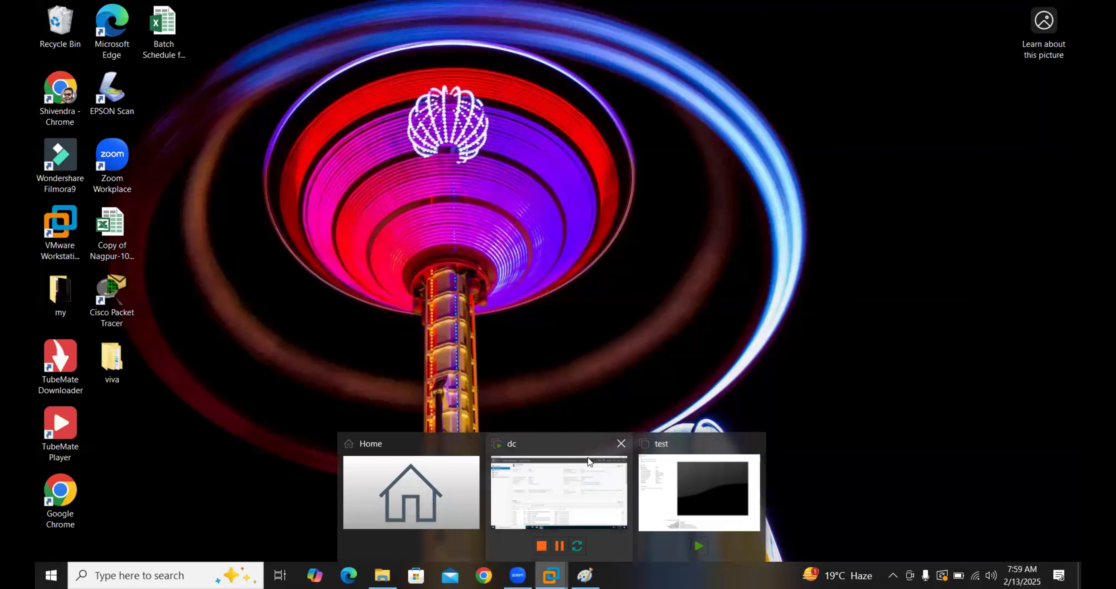
{"action": "left_click", "coordinate": [550, 473]}
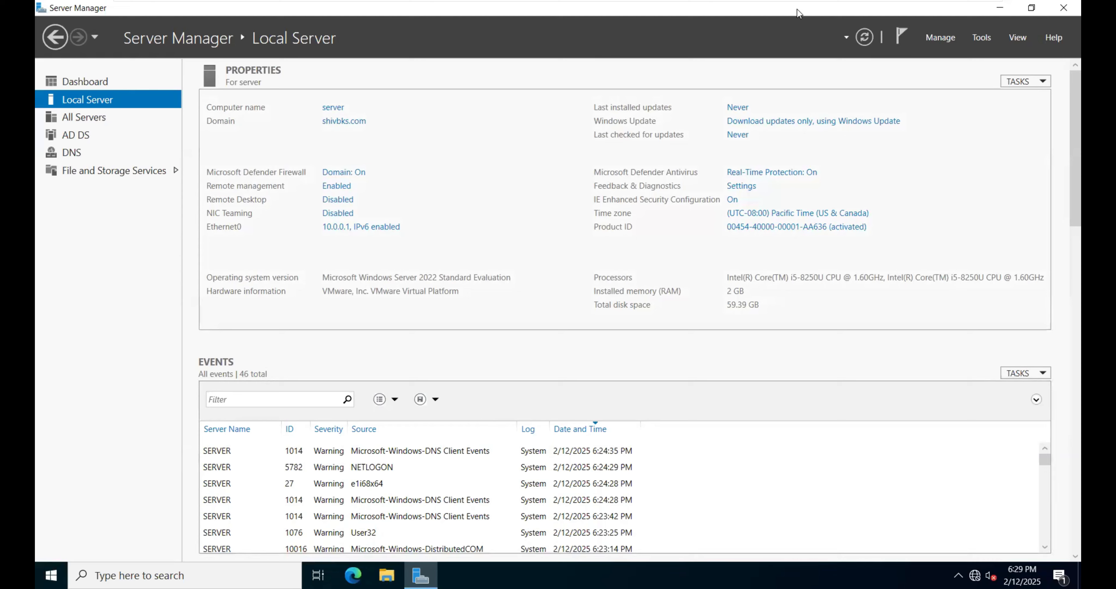
{"action": "left_click", "coordinate": [999, 8]}
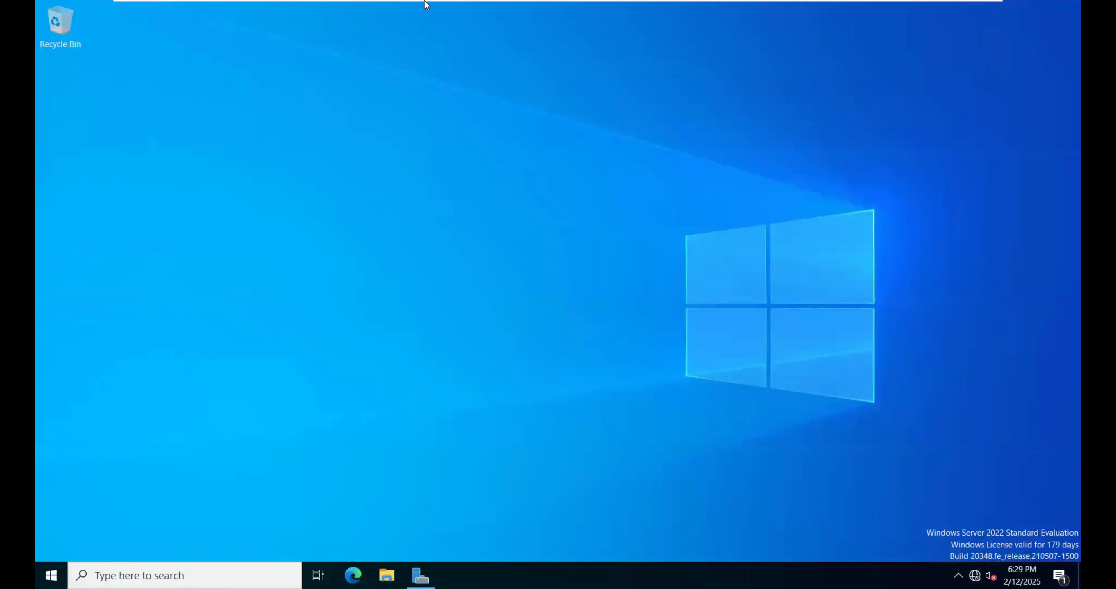
Step: Power on the Windows 10 x64 virtual machine
{"action": "mouse_move", "coordinate": [427, 1]}
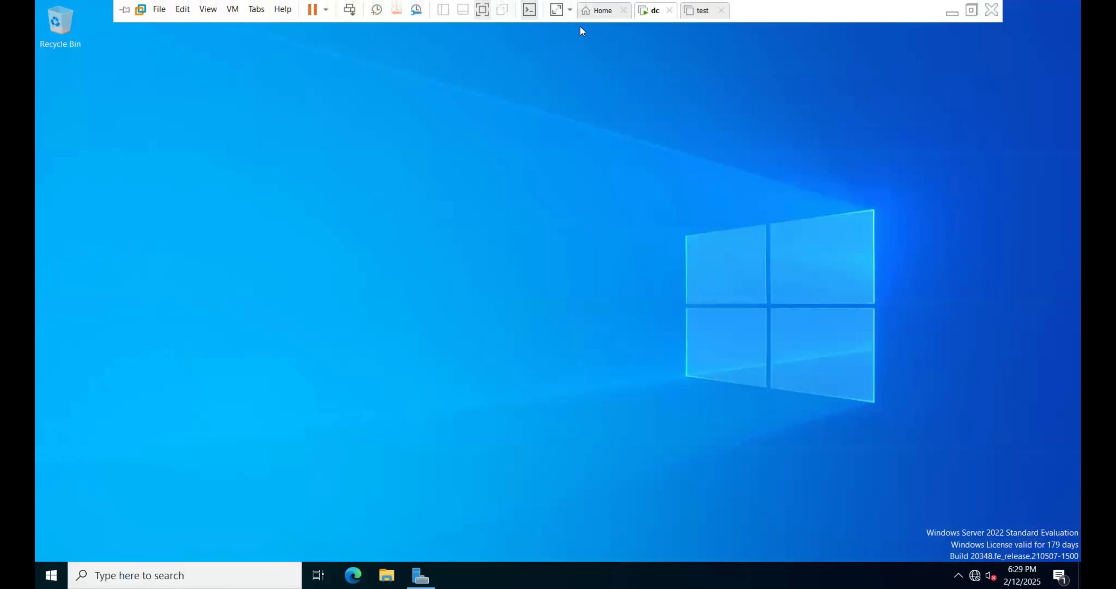
{"action": "left_click", "coordinate": [702, 13]}
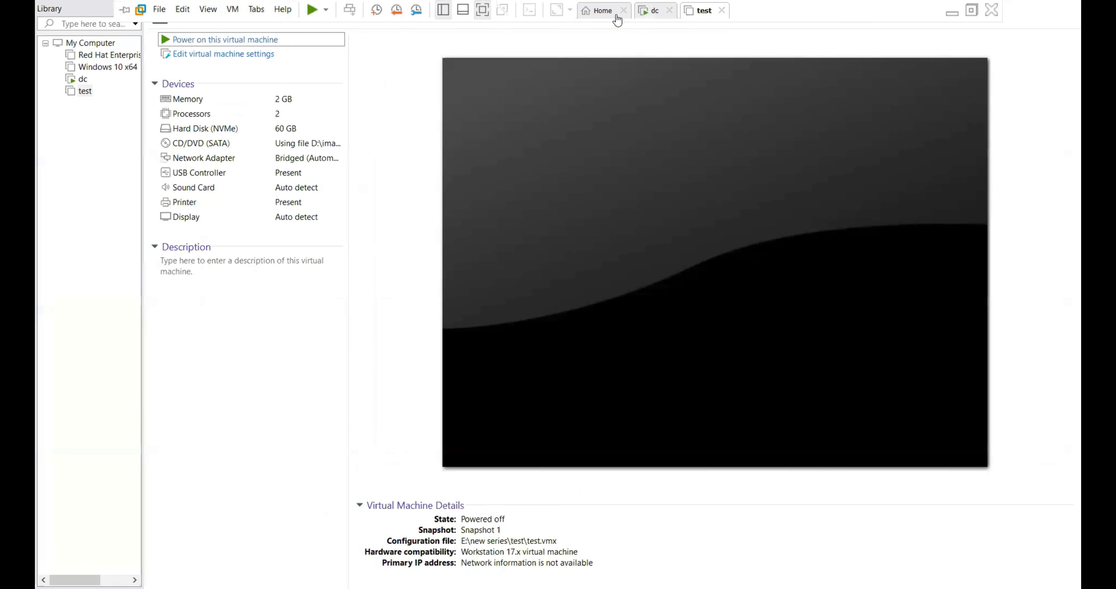
{"action": "left_click", "coordinate": [98, 68]}
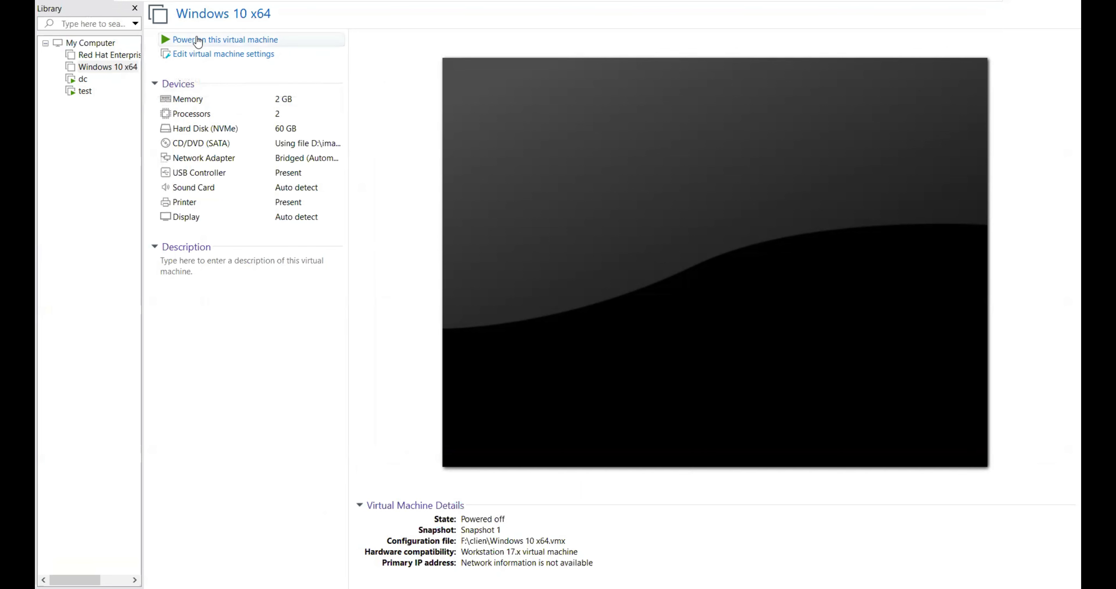
{"action": "left_click", "coordinate": [205, 39]}
Step: Close the test virtual machine and power it off
{"action": "mouse_move", "coordinate": [673, 5]}
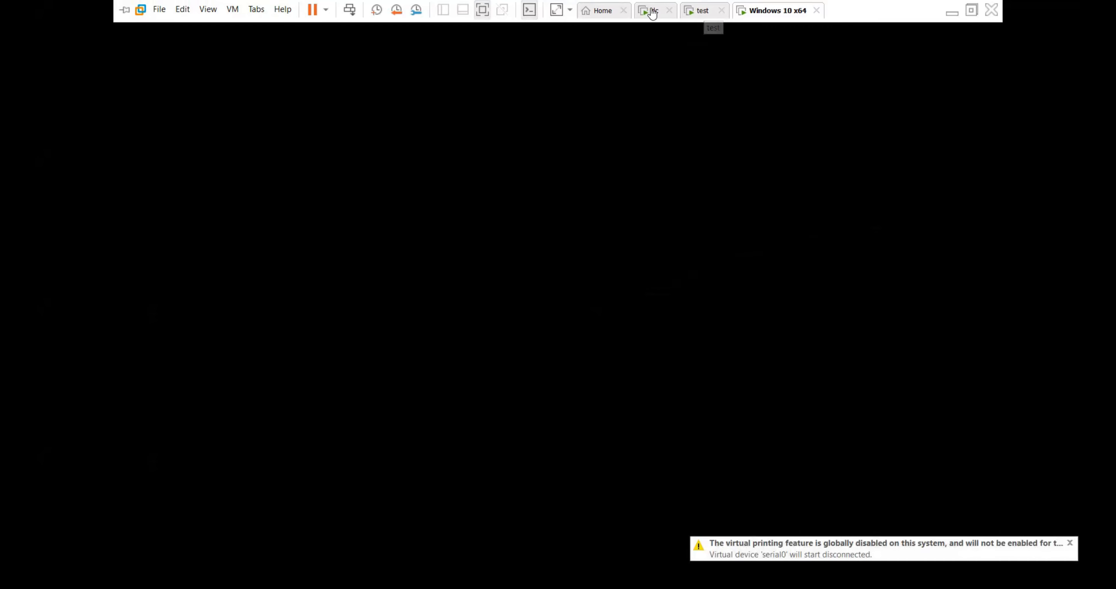
{"action": "left_click", "coordinate": [720, 11]}
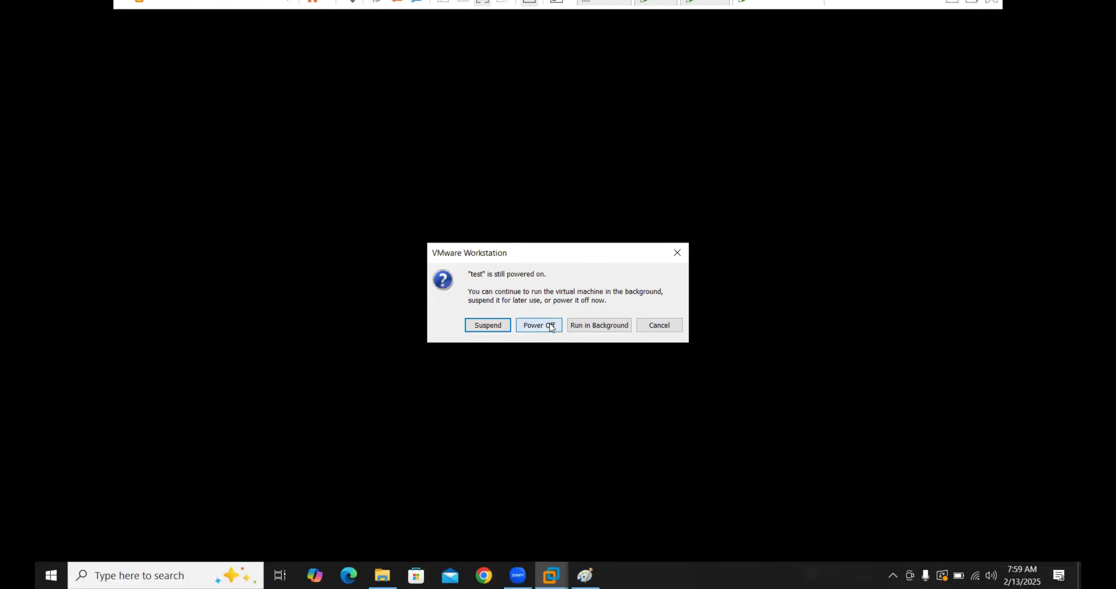
{"action": "left_click", "coordinate": [537, 323]}
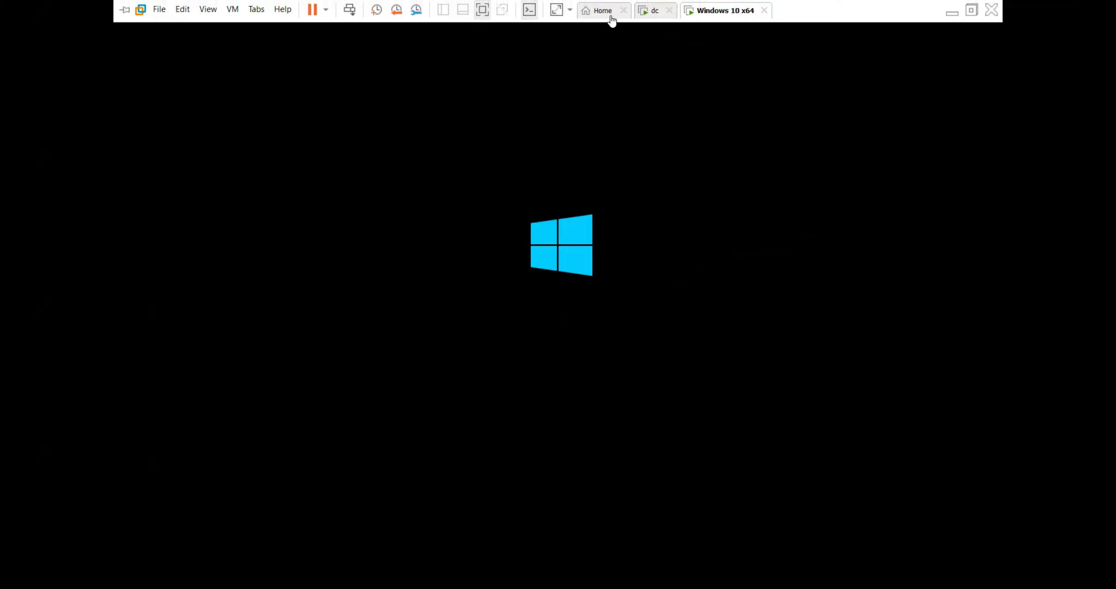
Step: On the dc virtual machine, start adding roles as a role-based or feature-based installation on server.shivbks.com
{"action": "left_click", "coordinate": [657, 11]}
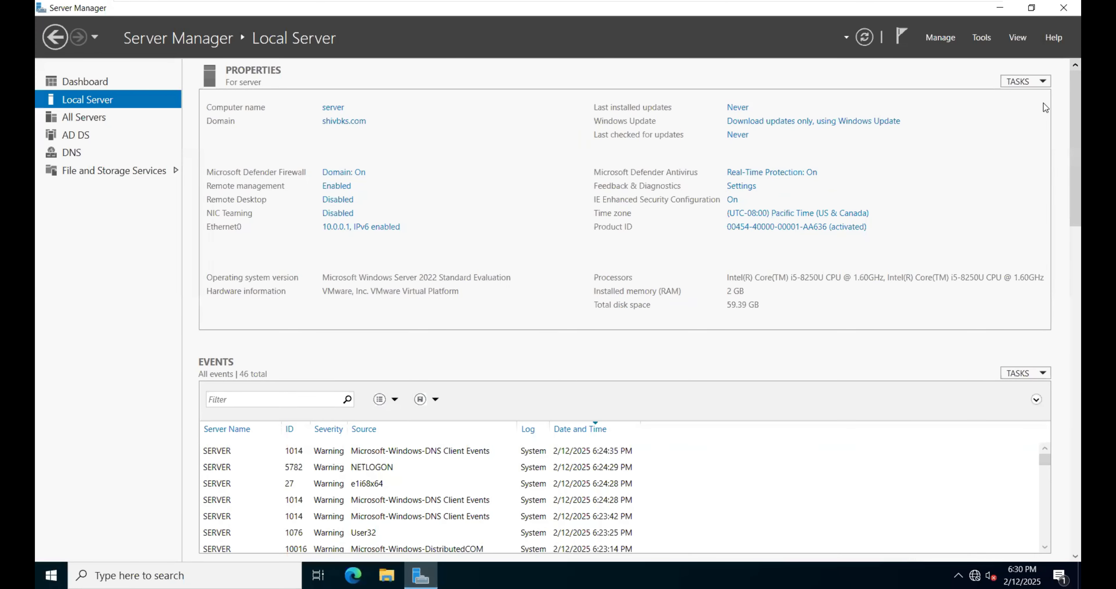
{"action": "left_click", "coordinate": [77, 81]}
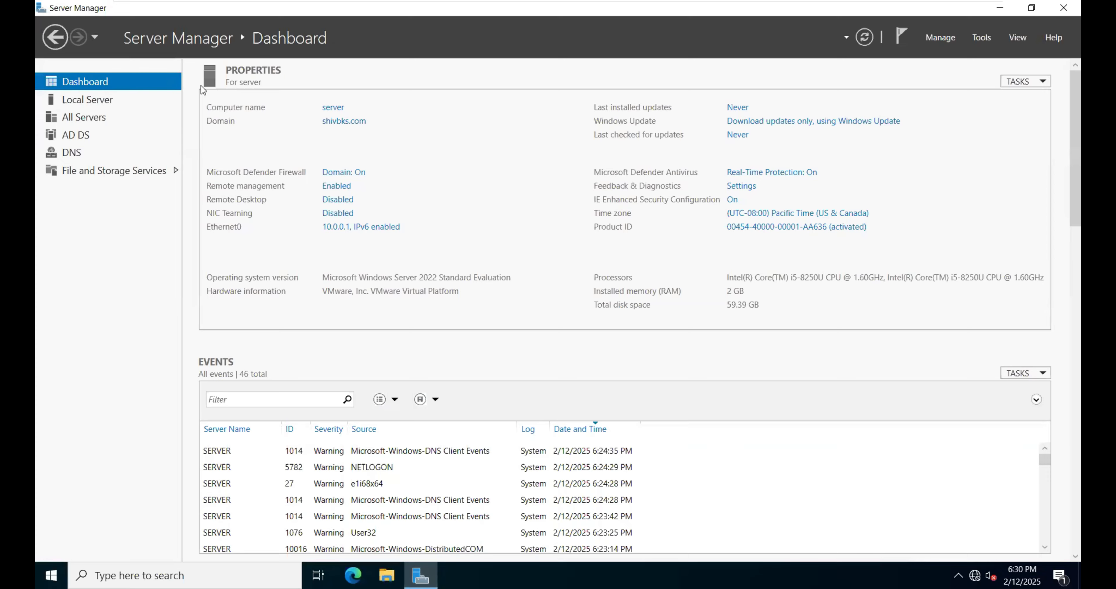
{"action": "left_click", "coordinate": [398, 173]}
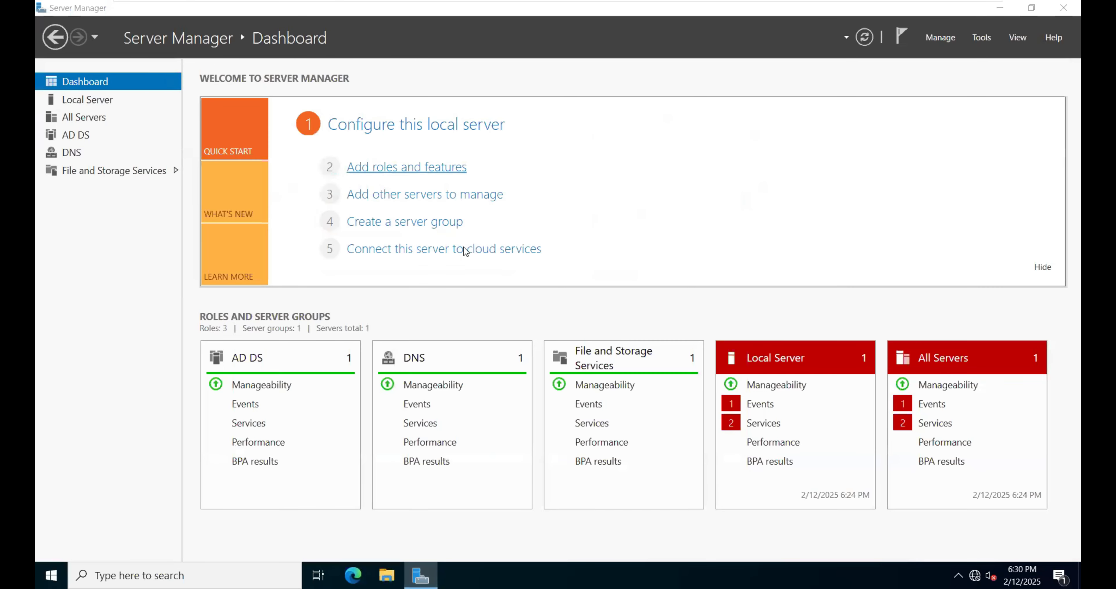
{"action": "left_click", "coordinate": [447, 405]}
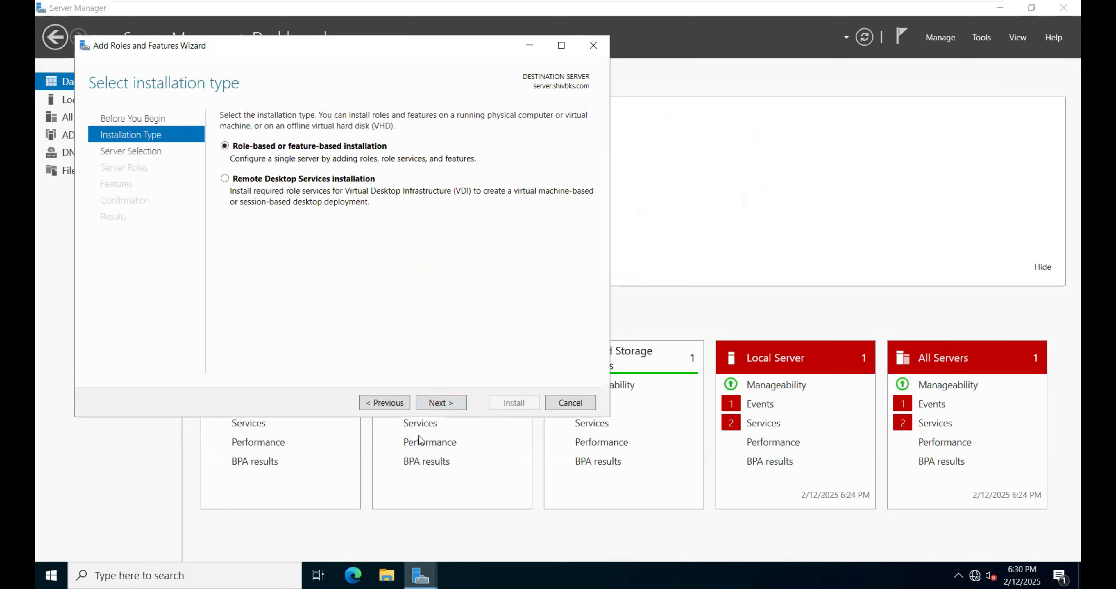
{"action": "left_click", "coordinate": [450, 403]}
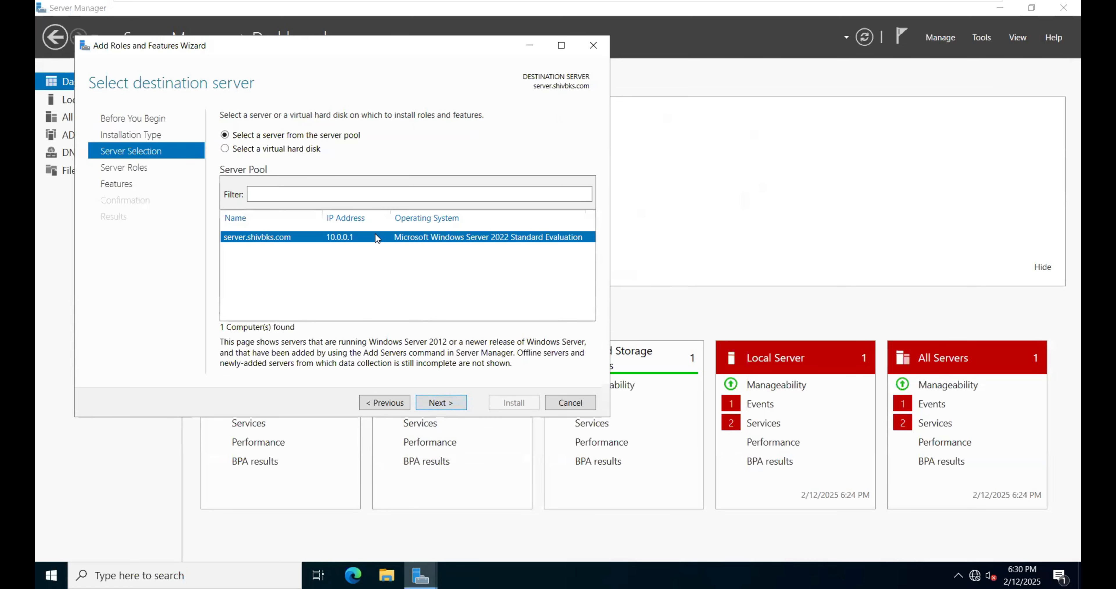
{"action": "left_click", "coordinate": [440, 402]}
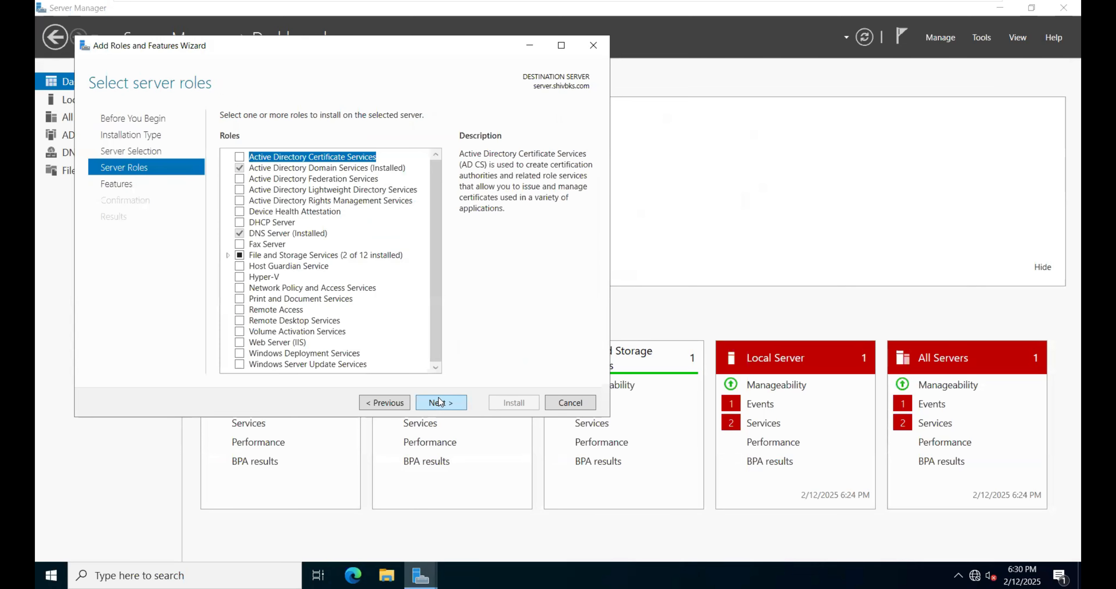
Step: Select the DHCP Server role with its management tools, adding no extra features, and proceed to the installation confirmation
{"action": "left_click", "coordinate": [239, 223]}
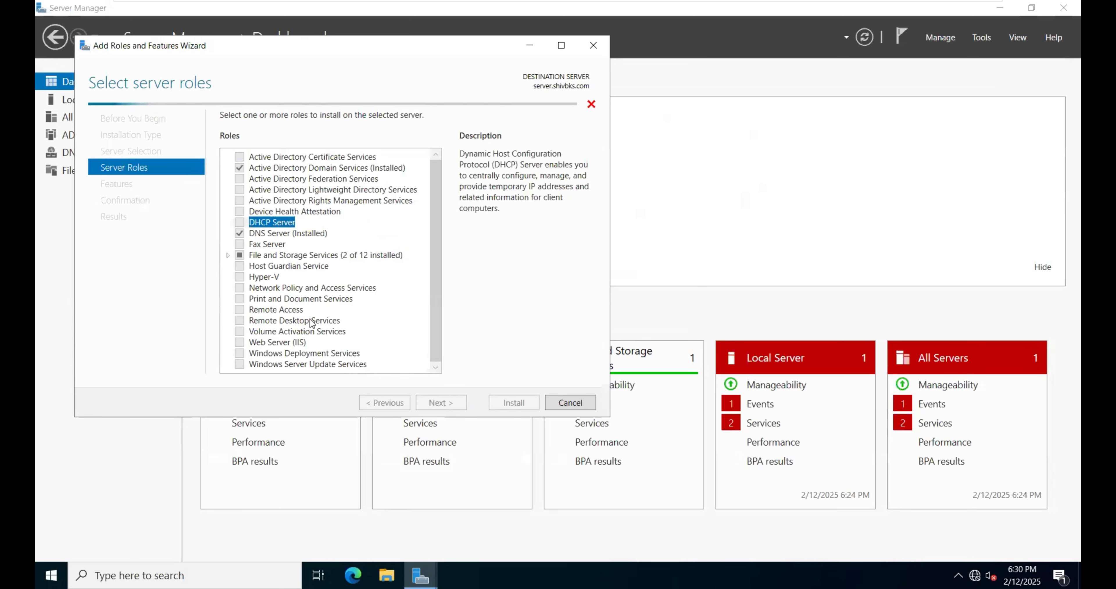
{"action": "left_click", "coordinate": [395, 342]}
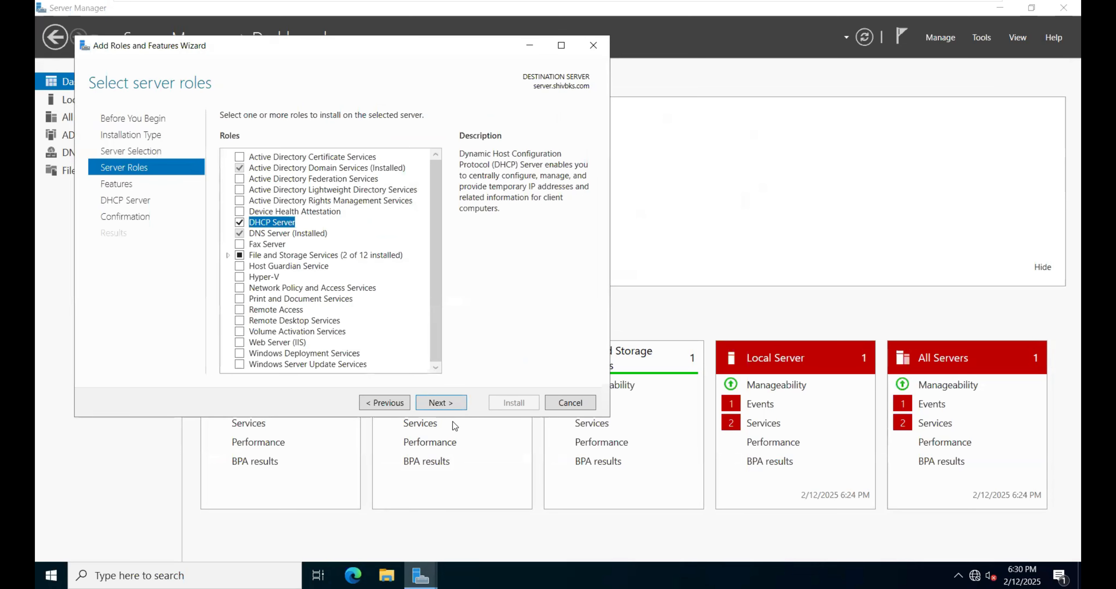
{"action": "left_click", "coordinate": [449, 406]}
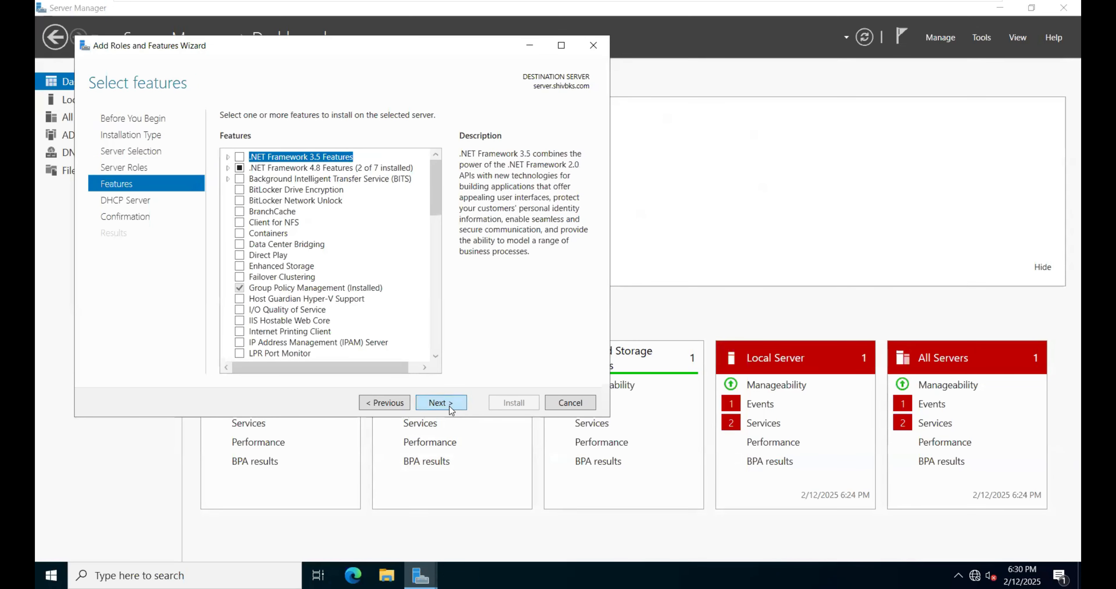
{"action": "left_click", "coordinate": [451, 402]}
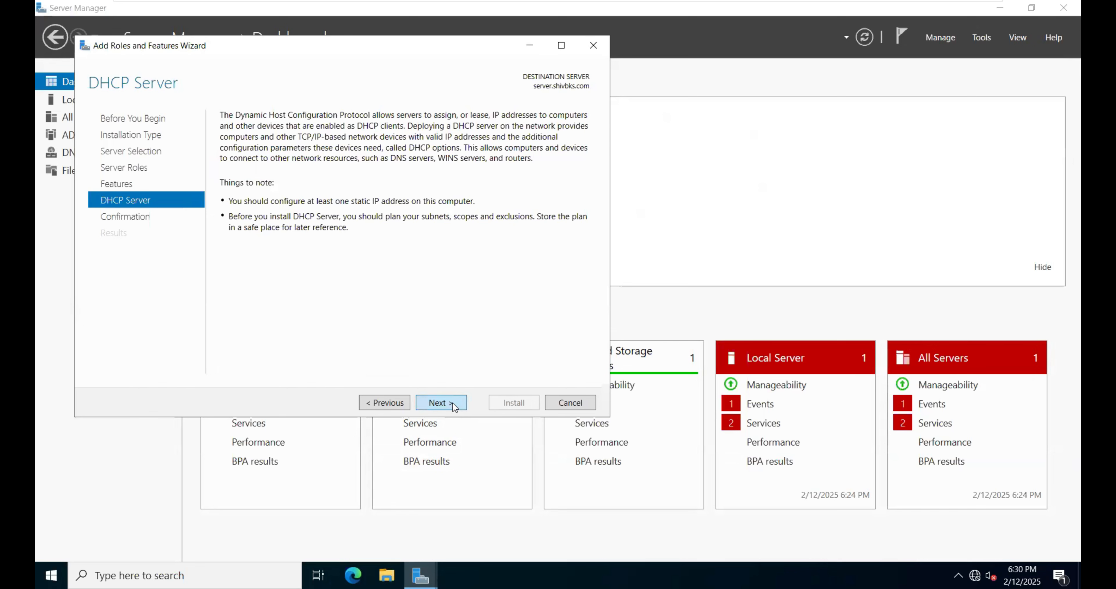
{"action": "left_click", "coordinate": [452, 402]}
Step: Allow automatic restart of the destination server, install the DHCP Server role and close the wizard once installation finishes
{"action": "left_click", "coordinate": [226, 135]}
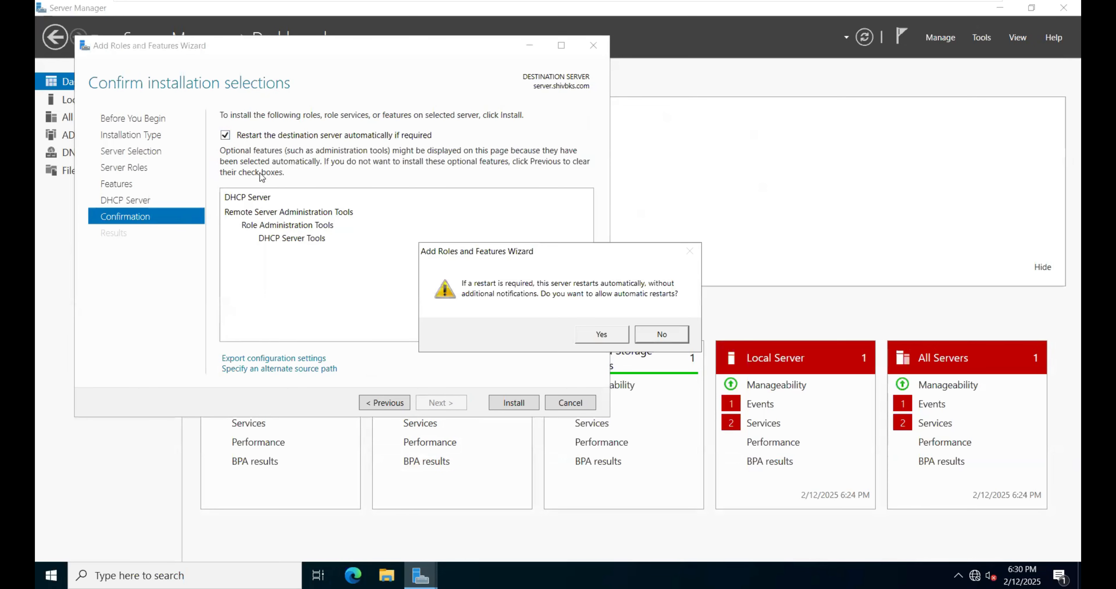
{"action": "left_click", "coordinate": [601, 334]}
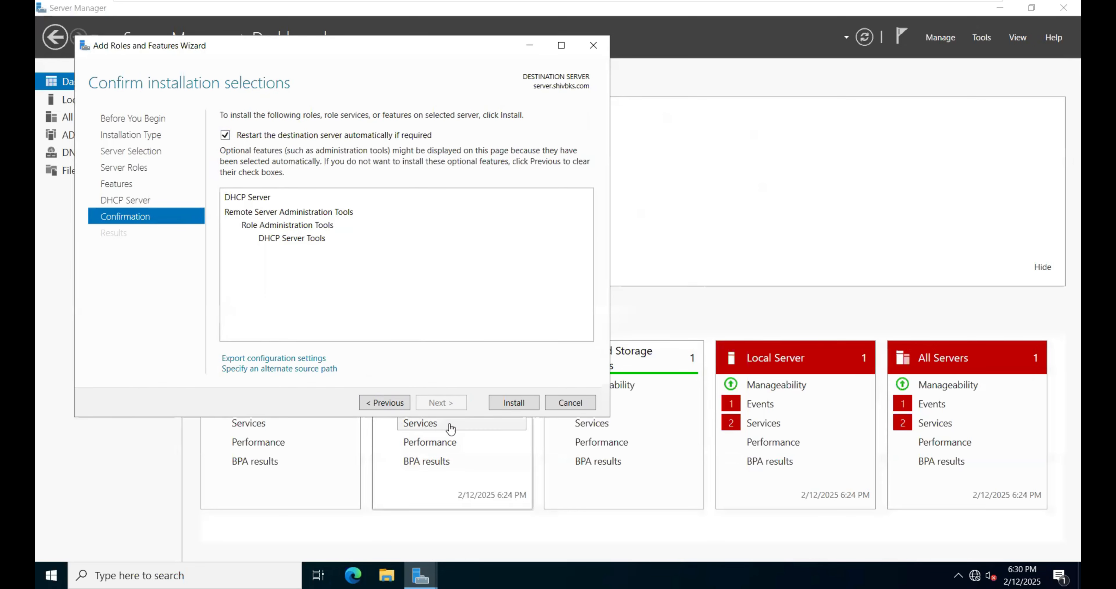
{"action": "left_click", "coordinate": [521, 404]}
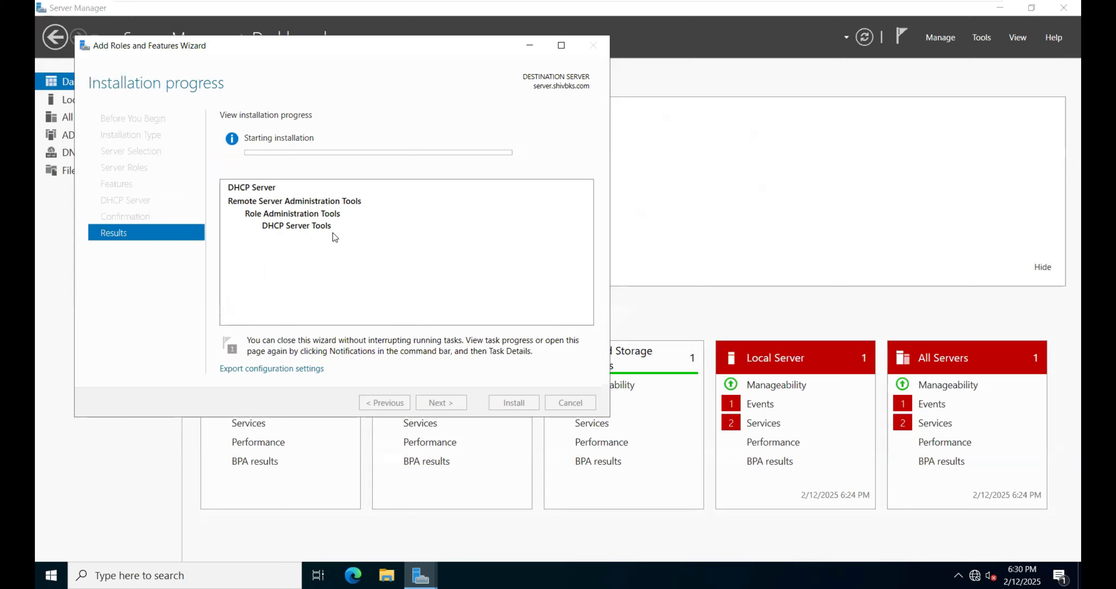
{"action": "mouse_move", "coordinate": [518, 5]}
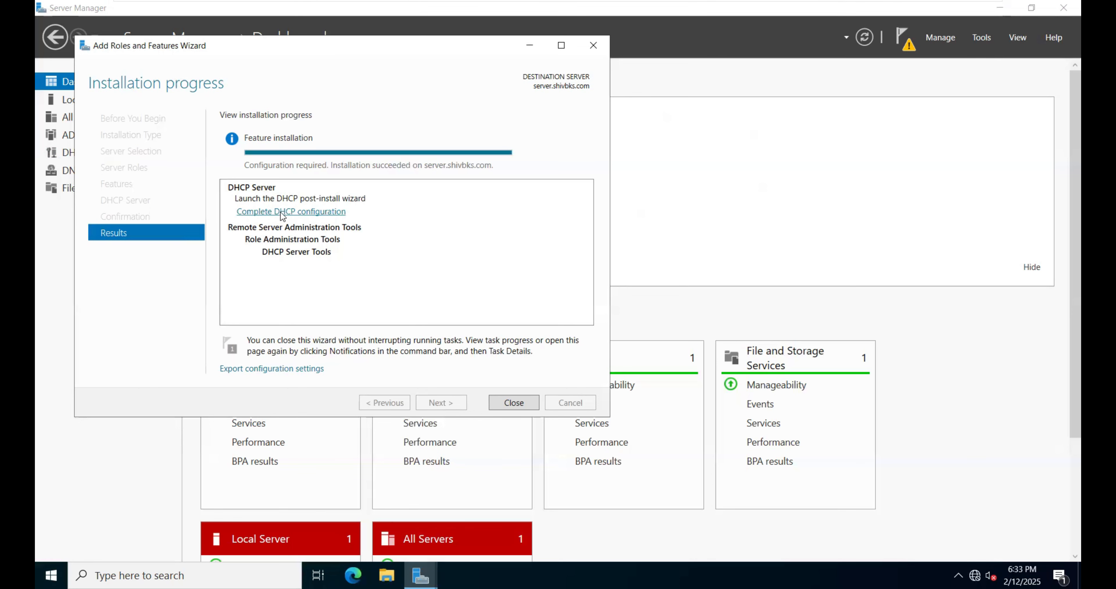
{"action": "left_click", "coordinate": [507, 404]}
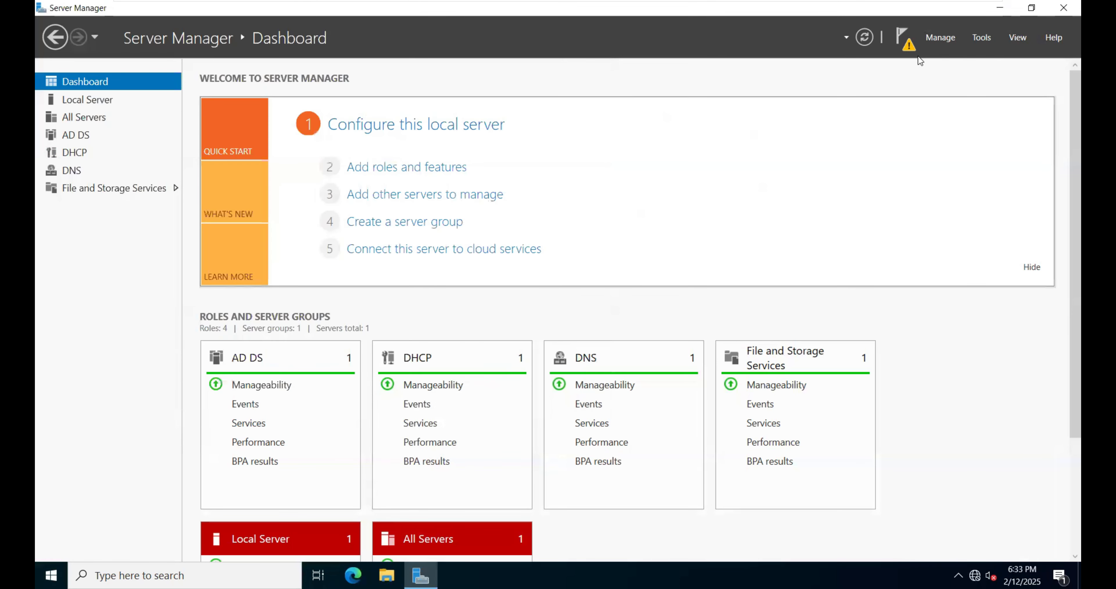
Step: Complete the DHCP post-install configuration, authorizing the server in AD DS with the domain administrator's credentials
{"action": "left_click", "coordinate": [909, 49]}
{"action": "left_click", "coordinate": [909, 49]}
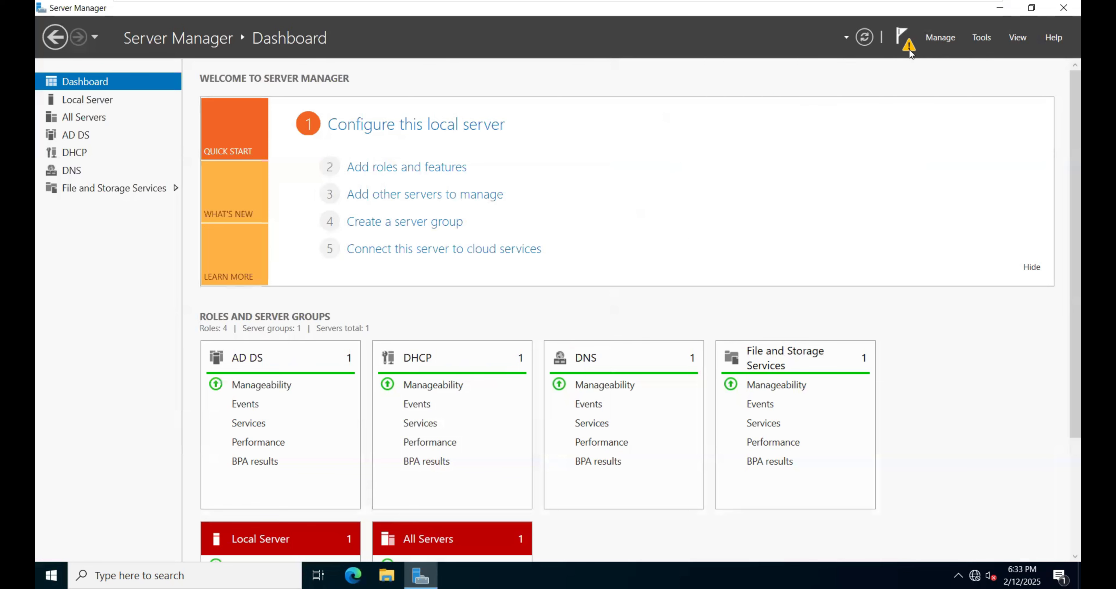
{"action": "left_click", "coordinate": [909, 49]}
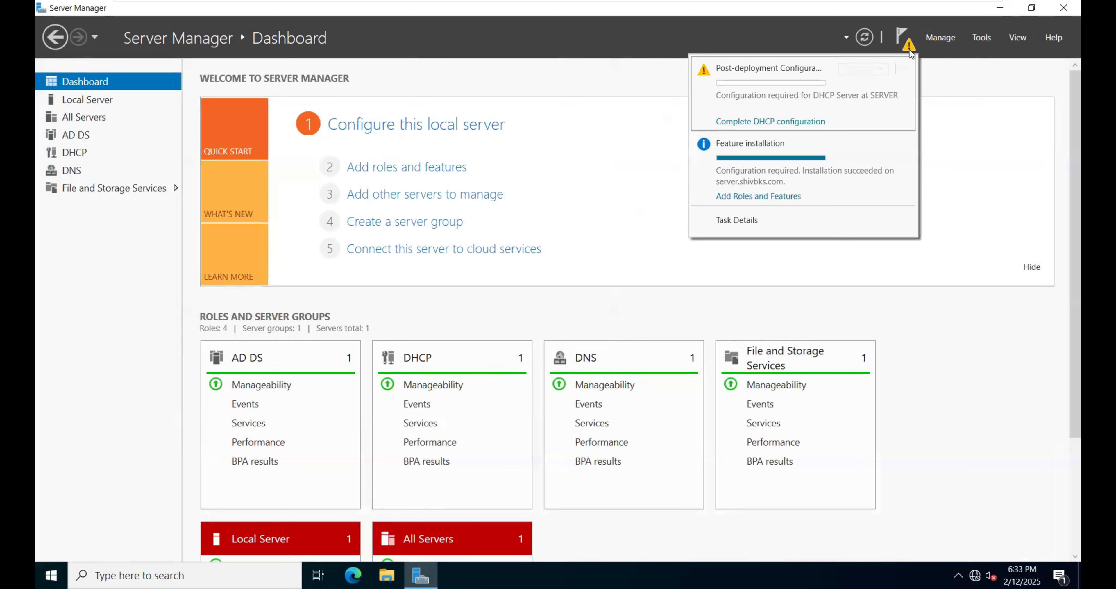
{"action": "left_click", "coordinate": [795, 122]}
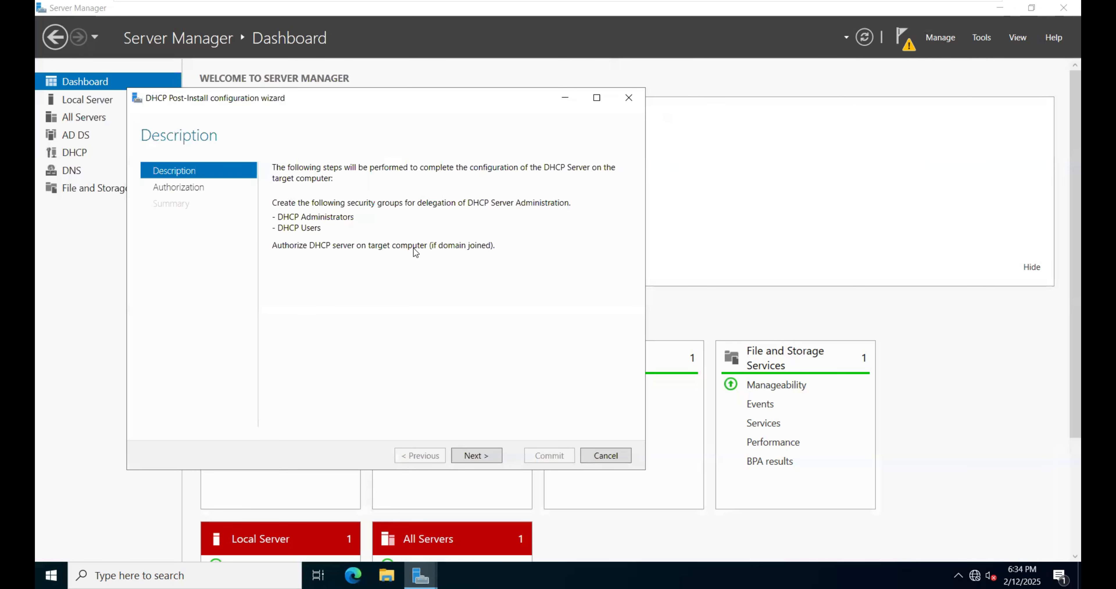
{"action": "left_click", "coordinate": [475, 456]}
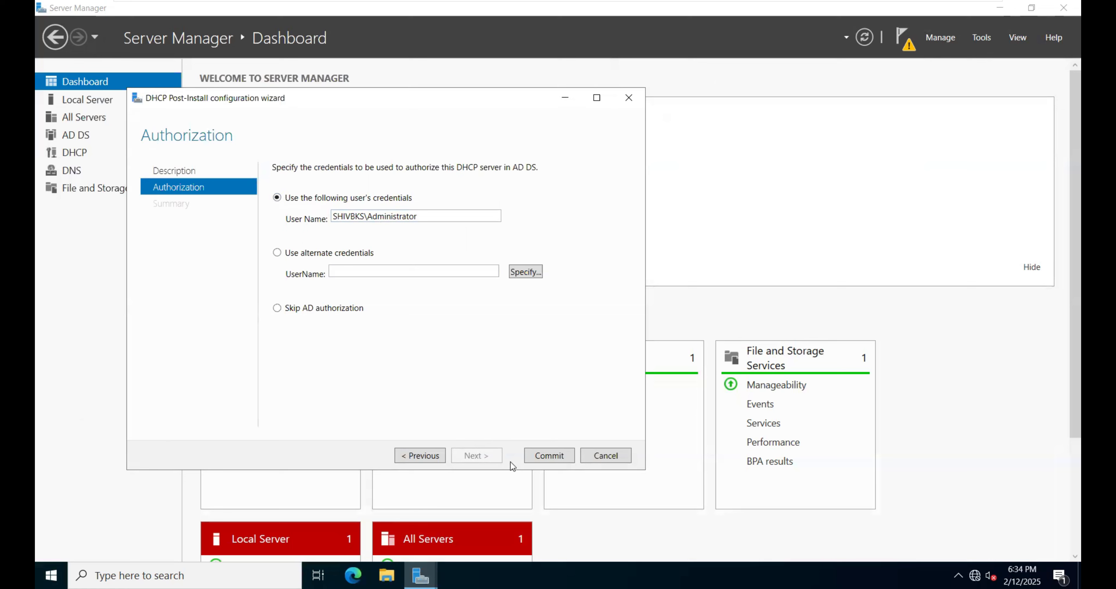
{"action": "left_click", "coordinate": [552, 455]}
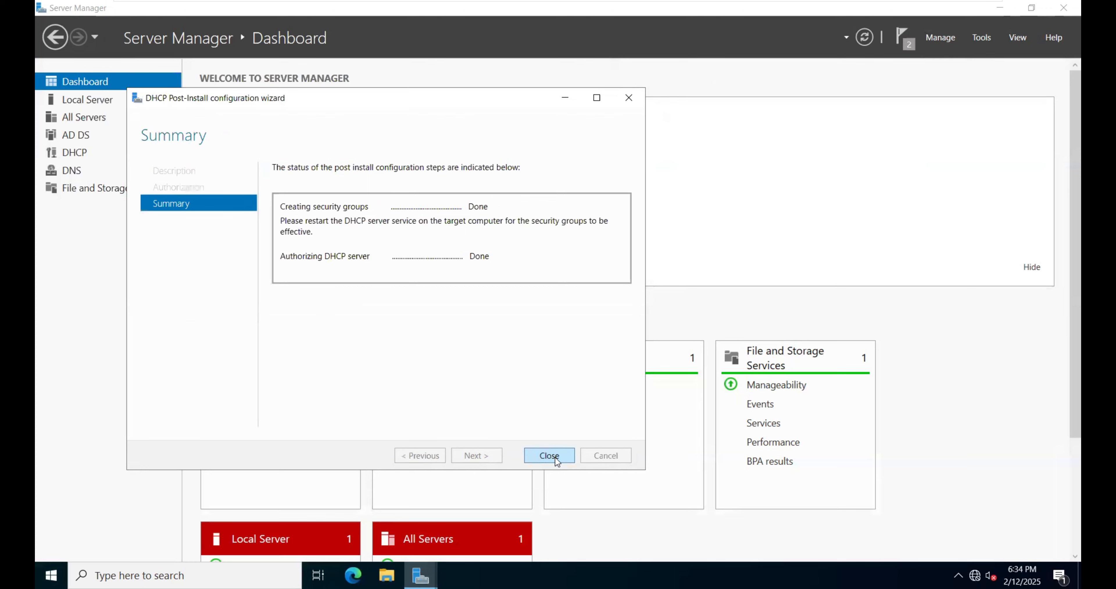
{"action": "left_click", "coordinate": [556, 456]}
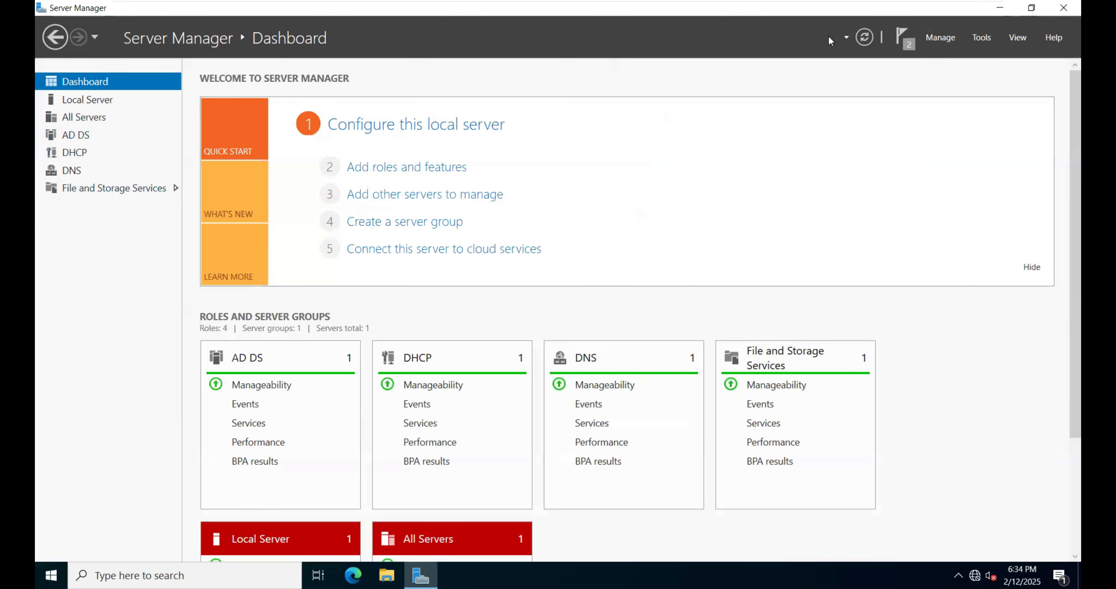
Step: Open the DHCP management console, maximize it and expand the server.shivbks.com node to show IPv4 and IPv6
{"action": "left_click", "coordinate": [981, 38]}
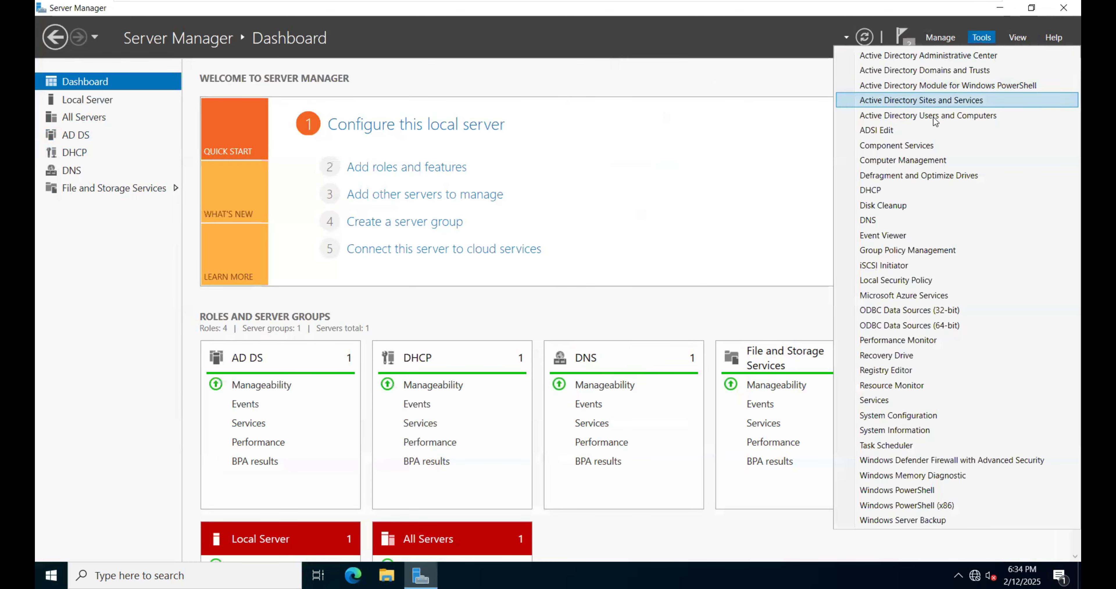
{"action": "left_click", "coordinate": [901, 191]}
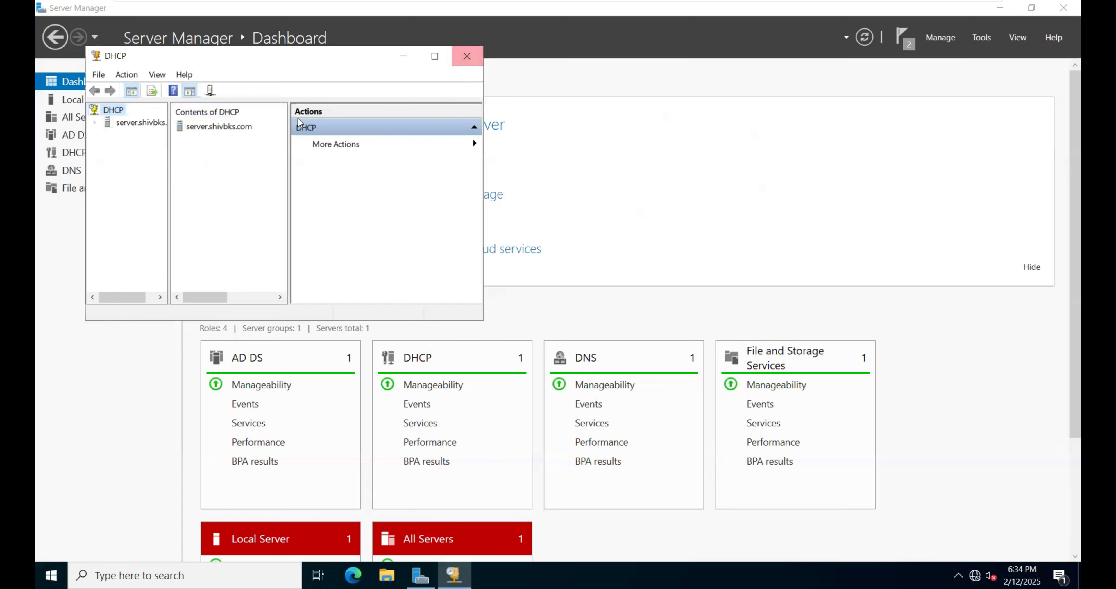
{"action": "left_click", "coordinate": [435, 56]}
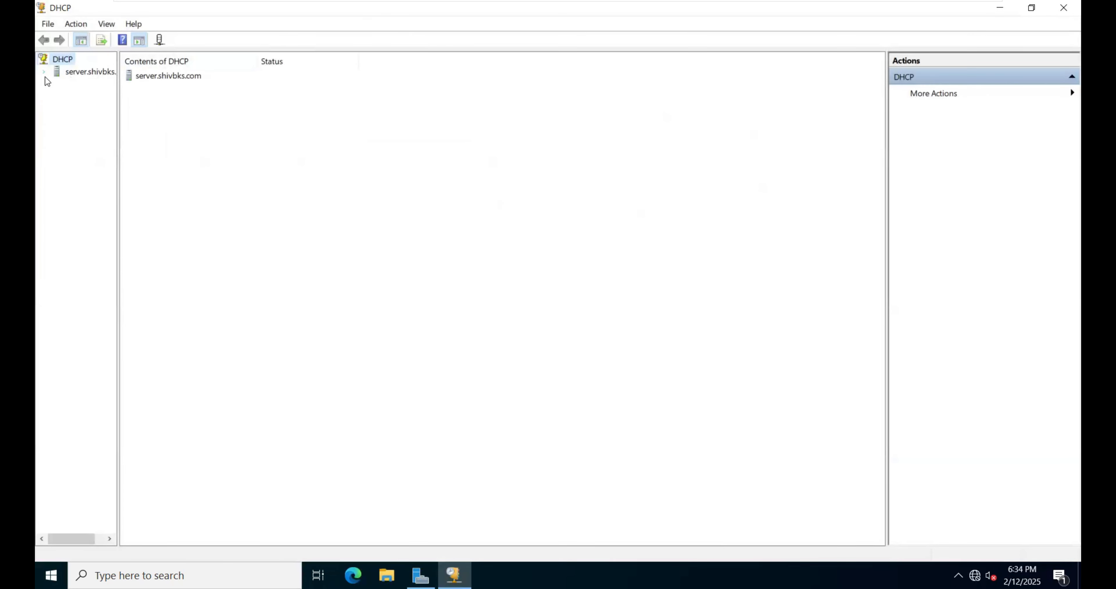
{"action": "left_click", "coordinate": [62, 72]}
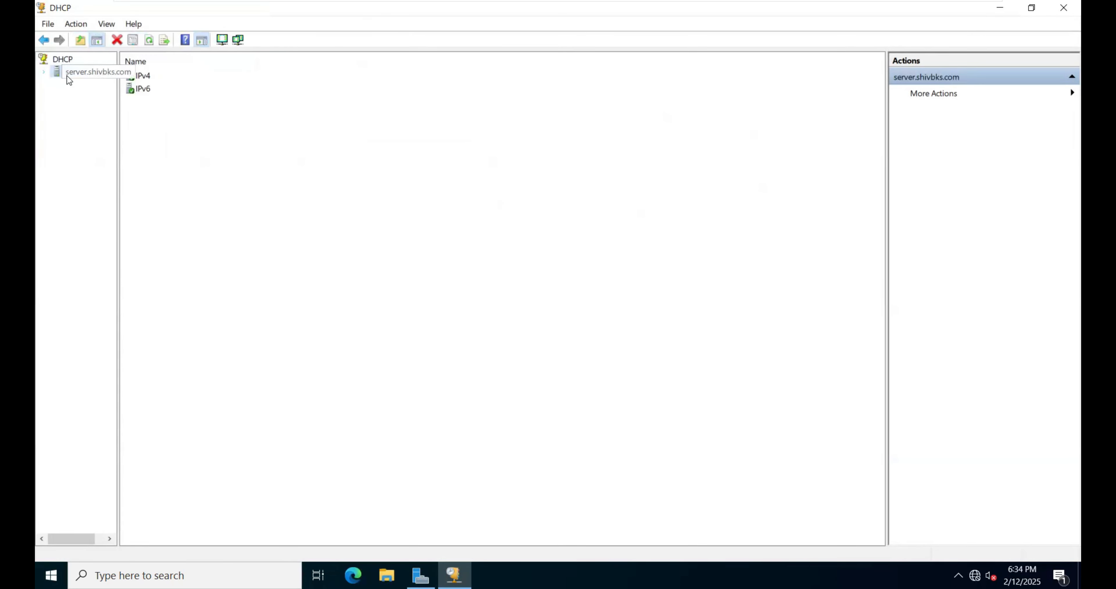
{"action": "left_click", "coordinate": [44, 72]}
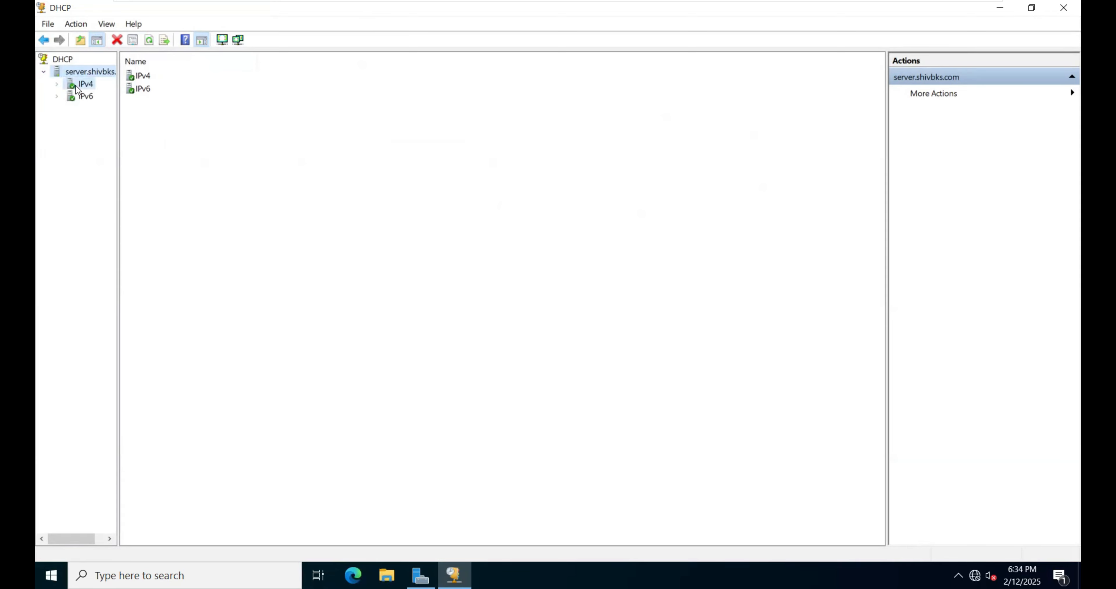
Step: Start a new IPv4 scope on the DHCP server and name it shivbks, leaving the description empty
{"action": "double_click", "coordinate": [77, 86]}
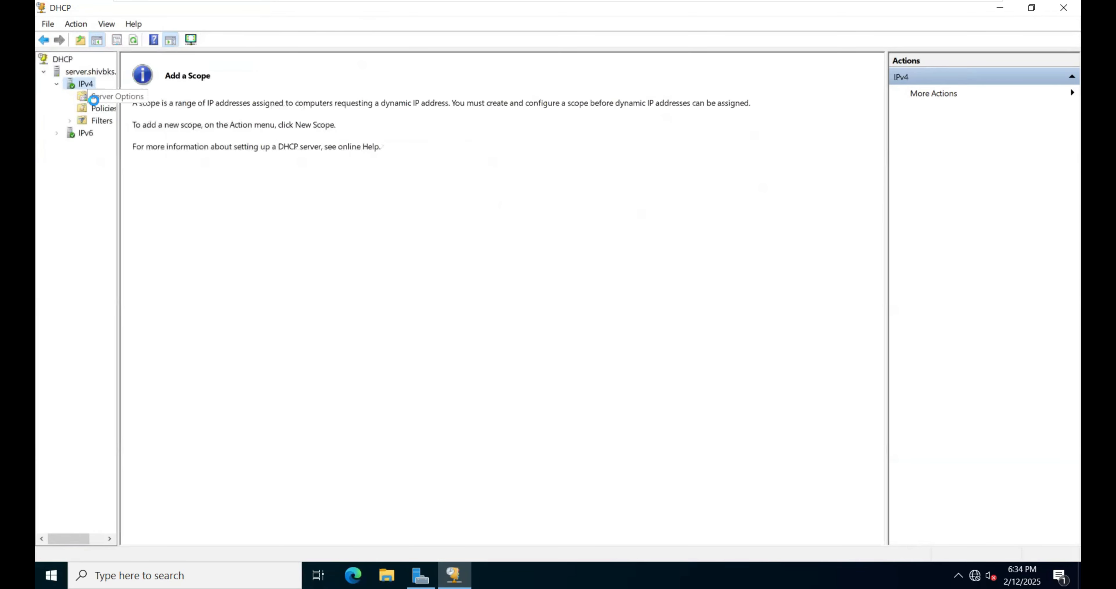
{"action": "right_click", "coordinate": [80, 82]}
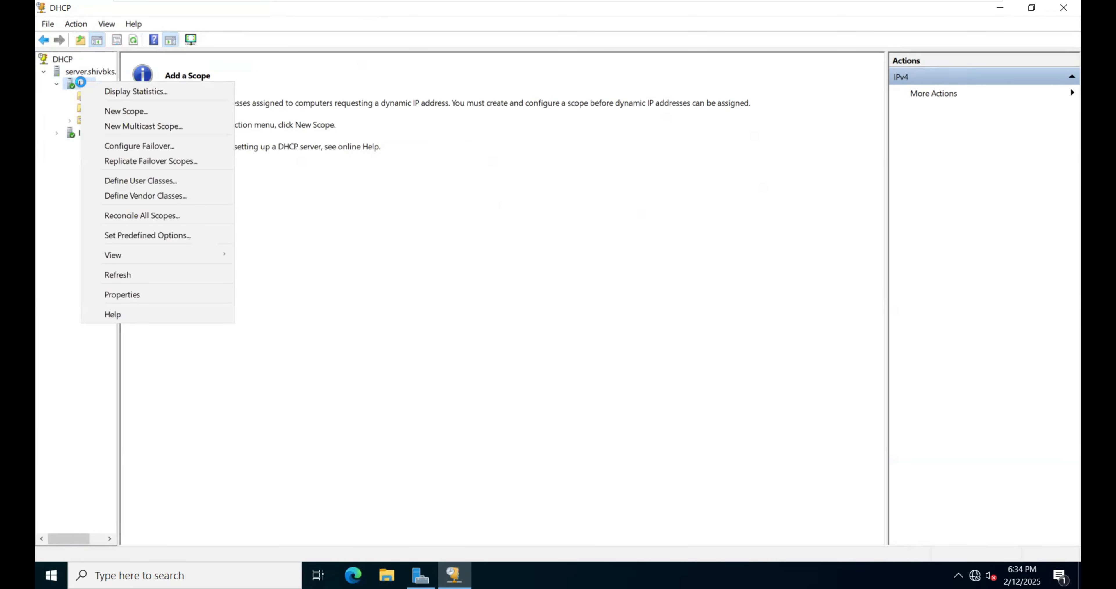
{"action": "left_click", "coordinate": [132, 111]}
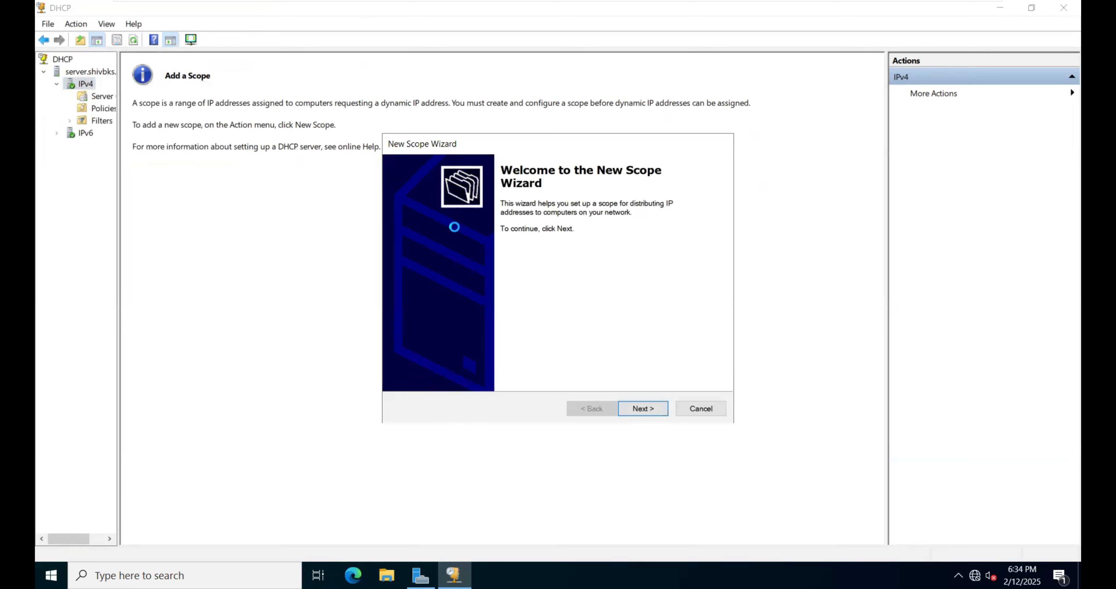
{"action": "left_click", "coordinate": [656, 409]}
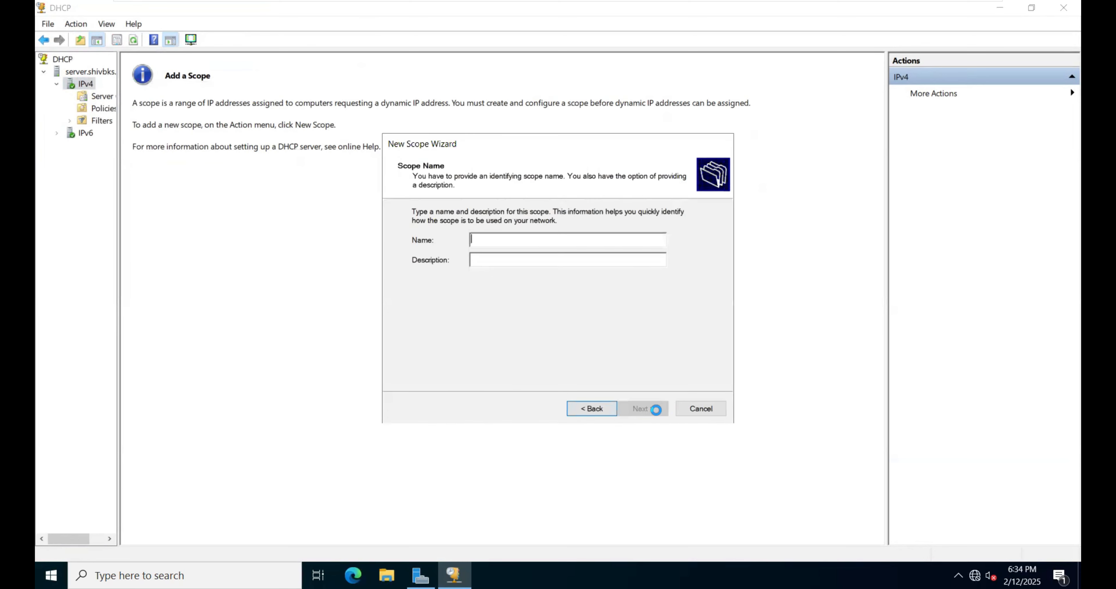
{"action": "type", "text": "shiv"}
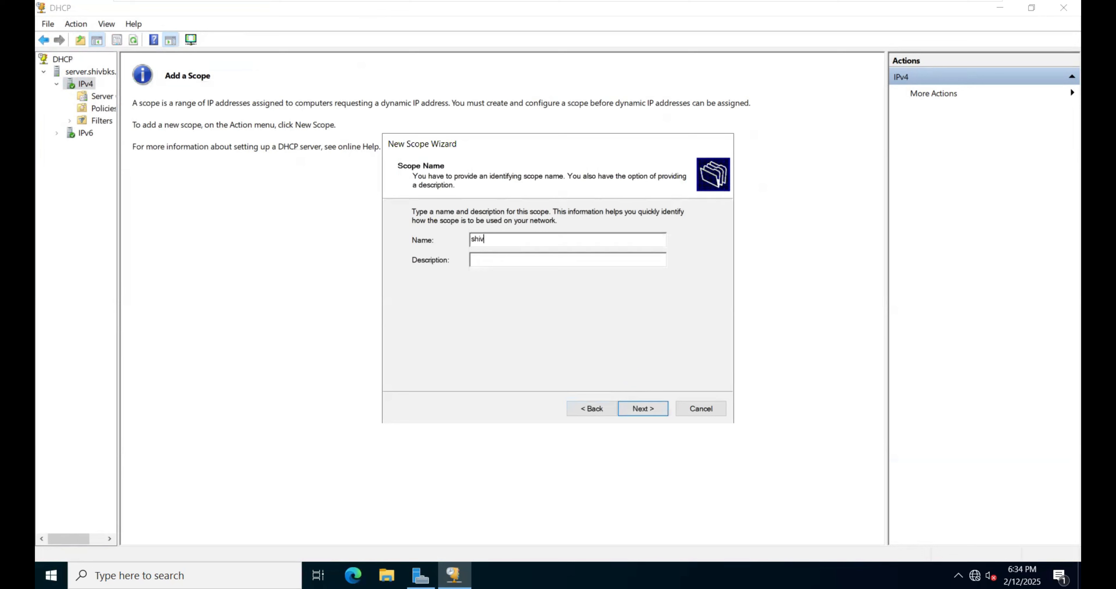
{"action": "type", "text": "bks"}
{"action": "left_click", "coordinate": [651, 412]}
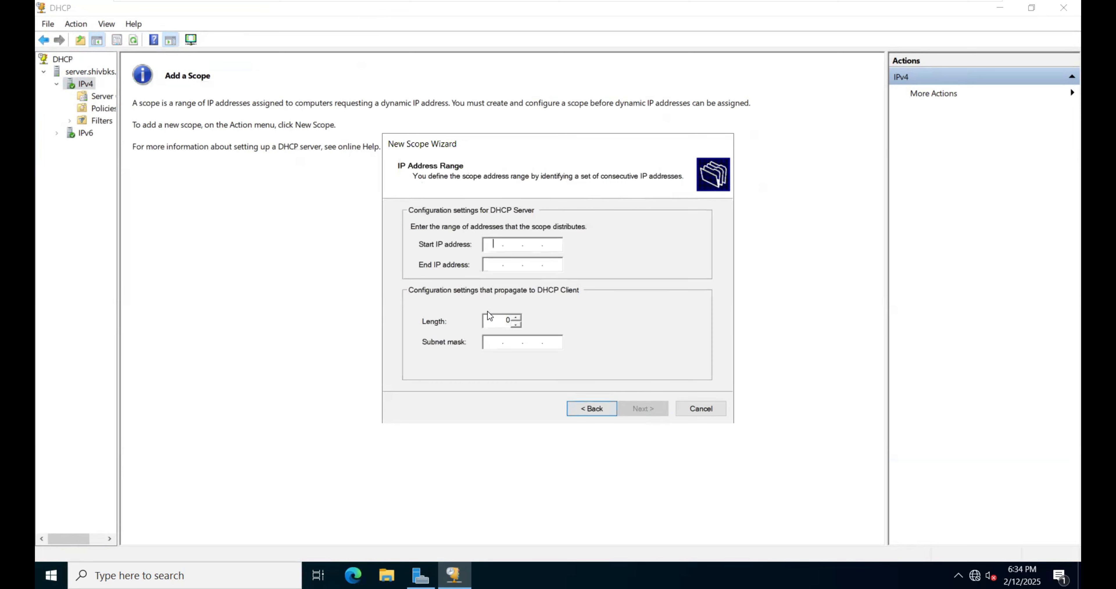
Step: Set the scope's address range from 10.0.0.1 to 10.0.0.50, keeping the default subnet mask, and continue to exclusions
{"action": "type", "text": "10.0.01."}
{"action": "key", "text": "Tab"}
{"action": "left_click", "coordinate": [537, 245]}
{"action": "left_click", "coordinate": [485, 262]}
{"action": "type", "text": "10.0.0."}
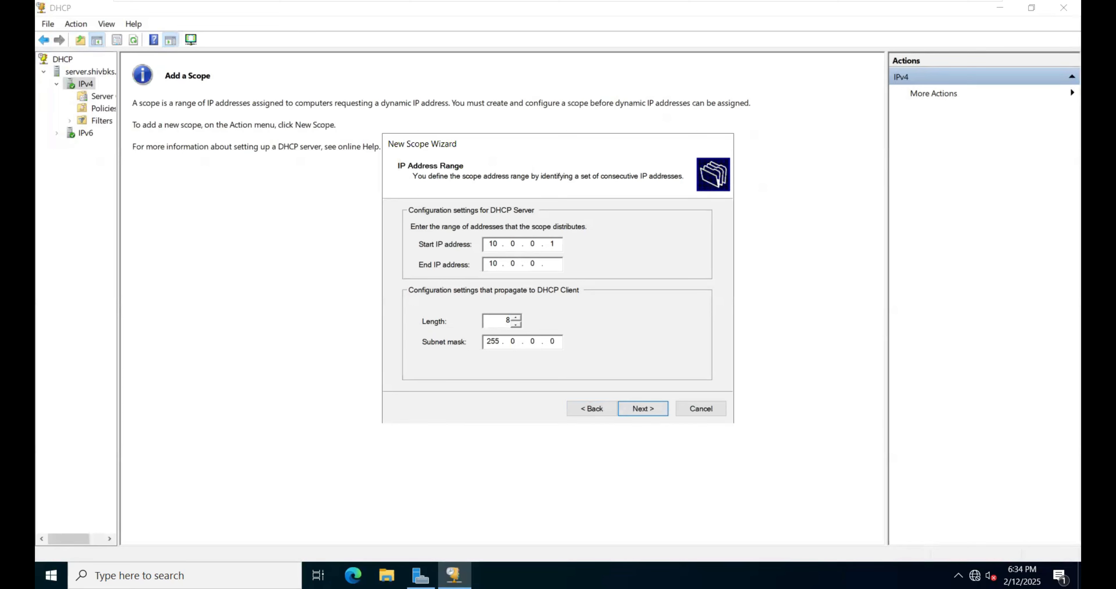
{"action": "type", "text": "50"}
{"action": "left_click", "coordinate": [643, 409]}
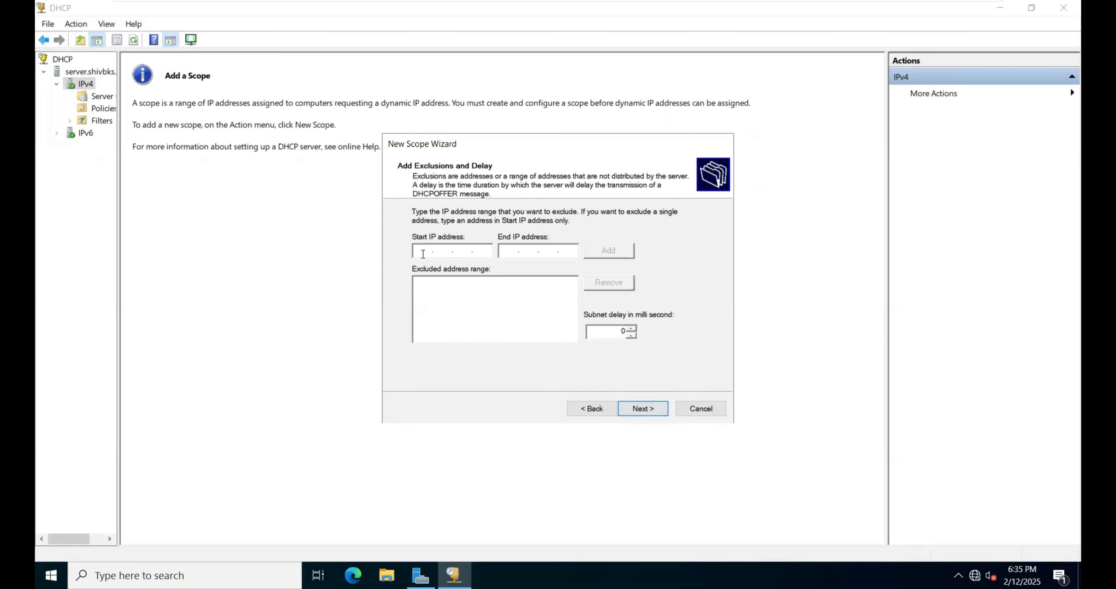
Step: Exclude the addresses 10.0.0.1 to 10.0.0.10 from distribution and continue to the lease duration
{"action": "type", "text": "10.0"}
{"action": "left_click", "coordinate": [507, 250]}
{"action": "type", "text": "10 . 0 . 0 . 10"}
{"action": "left_click", "coordinate": [612, 252]}
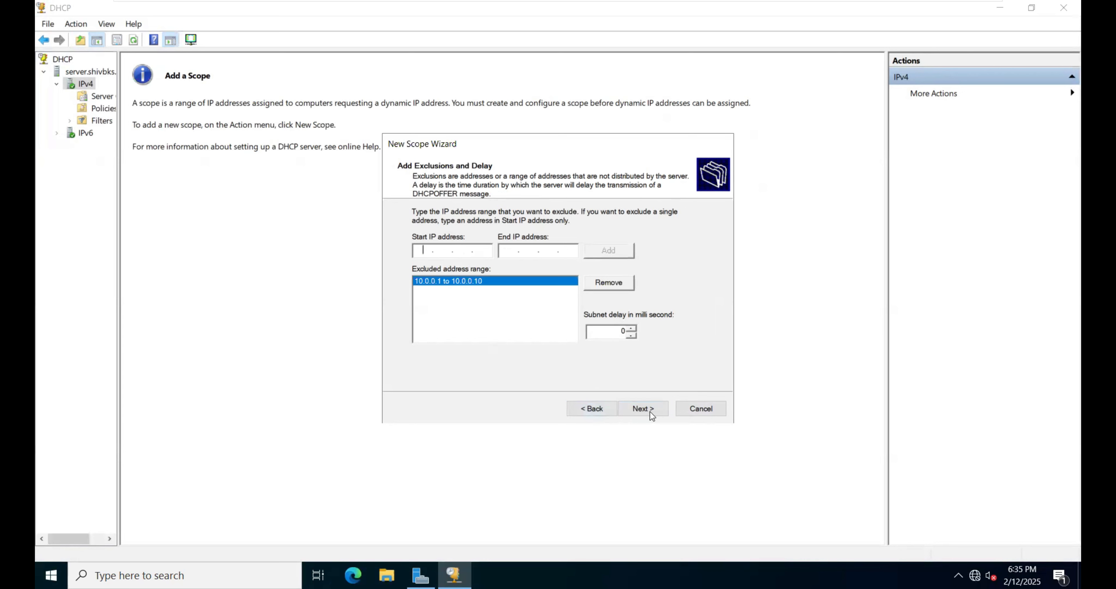
{"action": "left_click", "coordinate": [658, 410]}
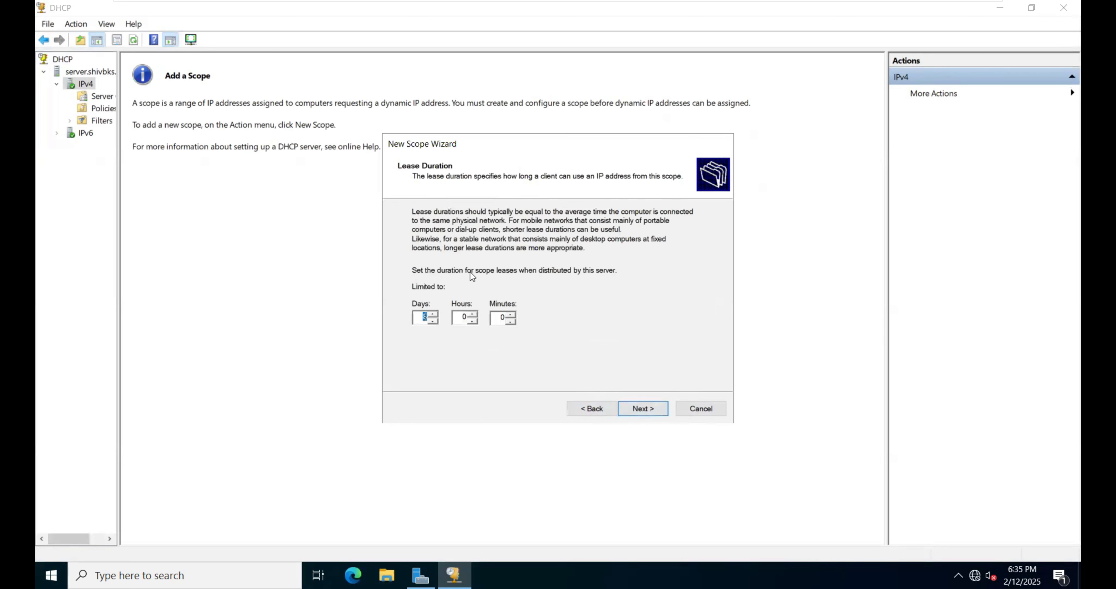
Step: Keep the default lease duration, choose to configure DHCP options now and add 10.0.0.1 as the default gateway
{"action": "left_click", "coordinate": [647, 404]}
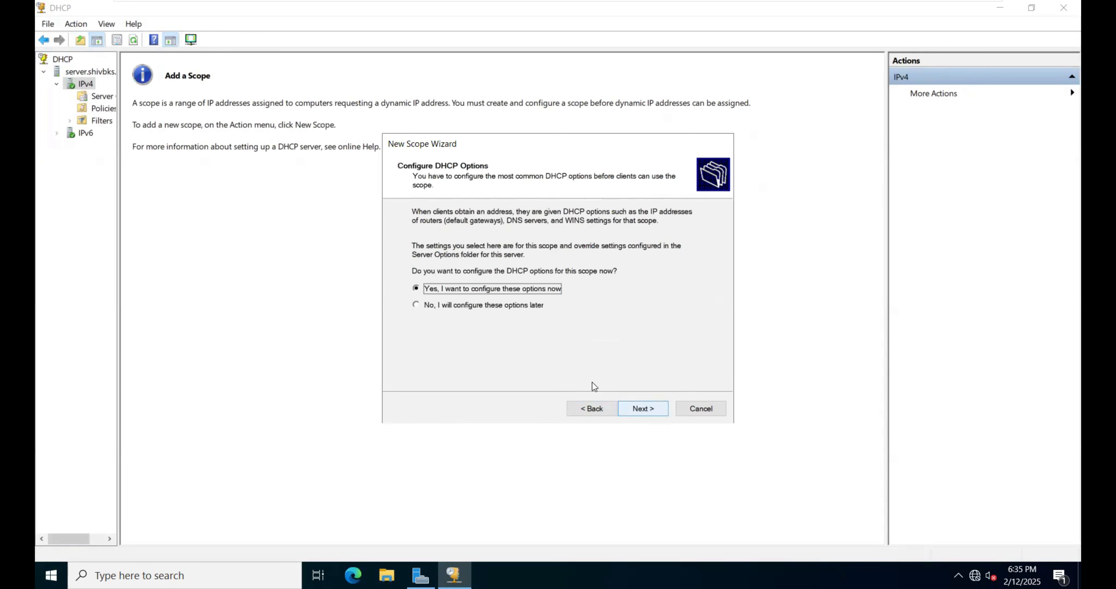
{"action": "left_click", "coordinate": [643, 412]}
{"action": "type", "text": "10.0"}
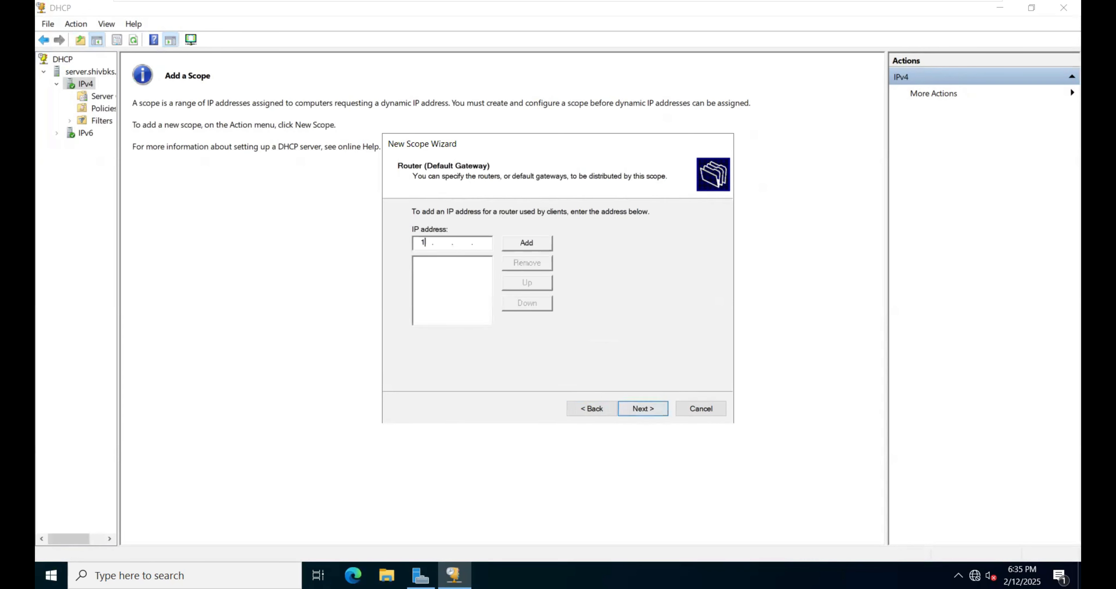
{"action": "type", "text": ".0.1"}
{"action": "left_click", "coordinate": [534, 244]}
{"action": "left_click", "coordinate": [638, 407]}
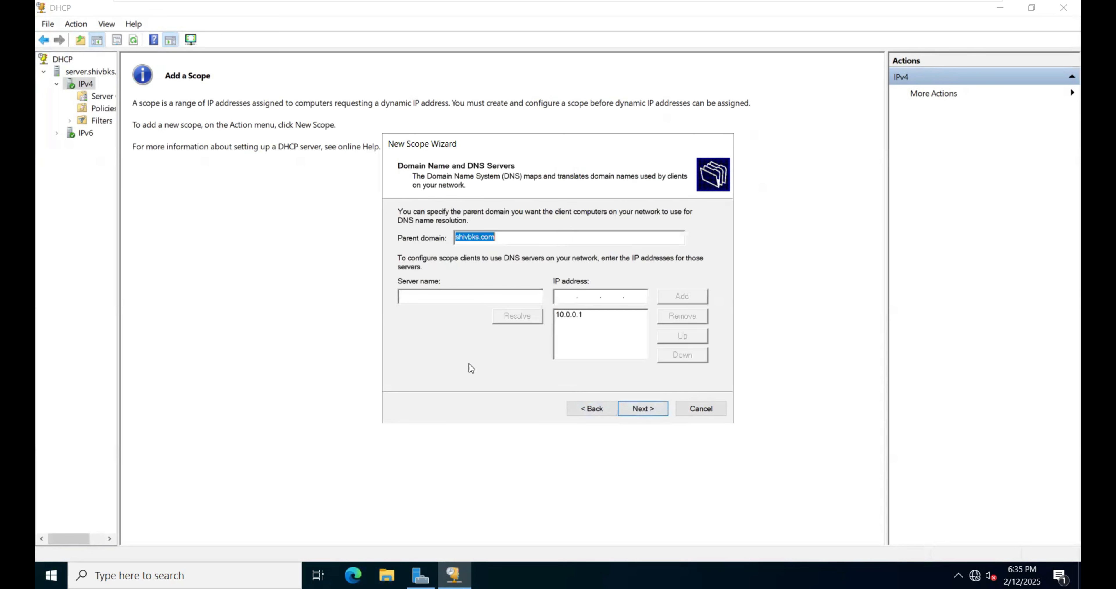
Step: Look up the computer name in Server Manager's Local Server properties and return to the New Scope Wizard
{"action": "left_click", "coordinate": [421, 300]}
{"action": "left_click", "coordinate": [421, 574]}
{"action": "left_click", "coordinate": [87, 99]}
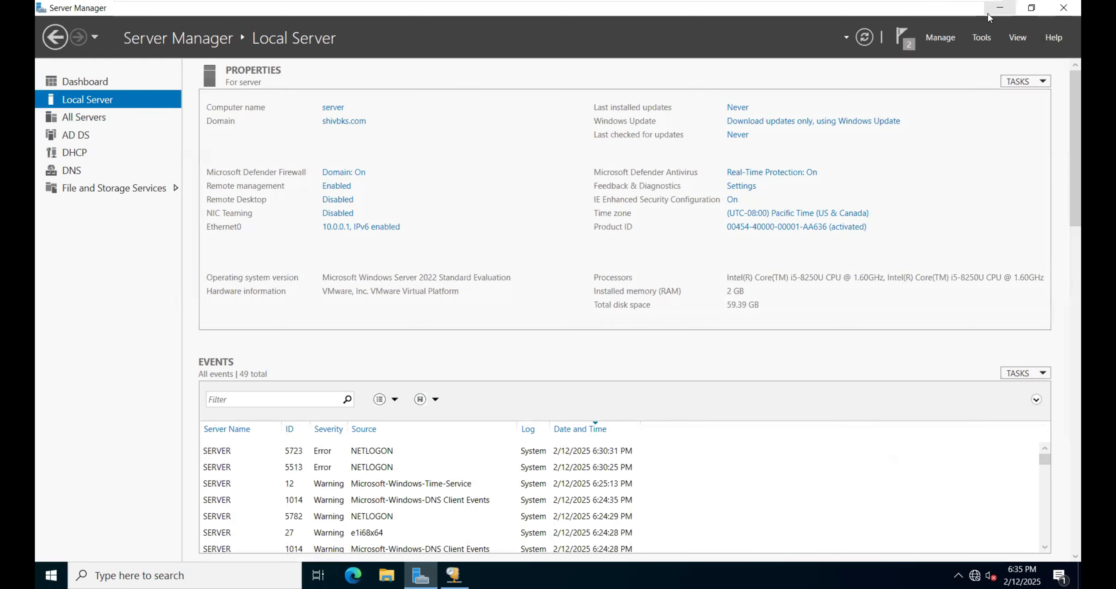
{"action": "left_click", "coordinate": [1005, 11]}
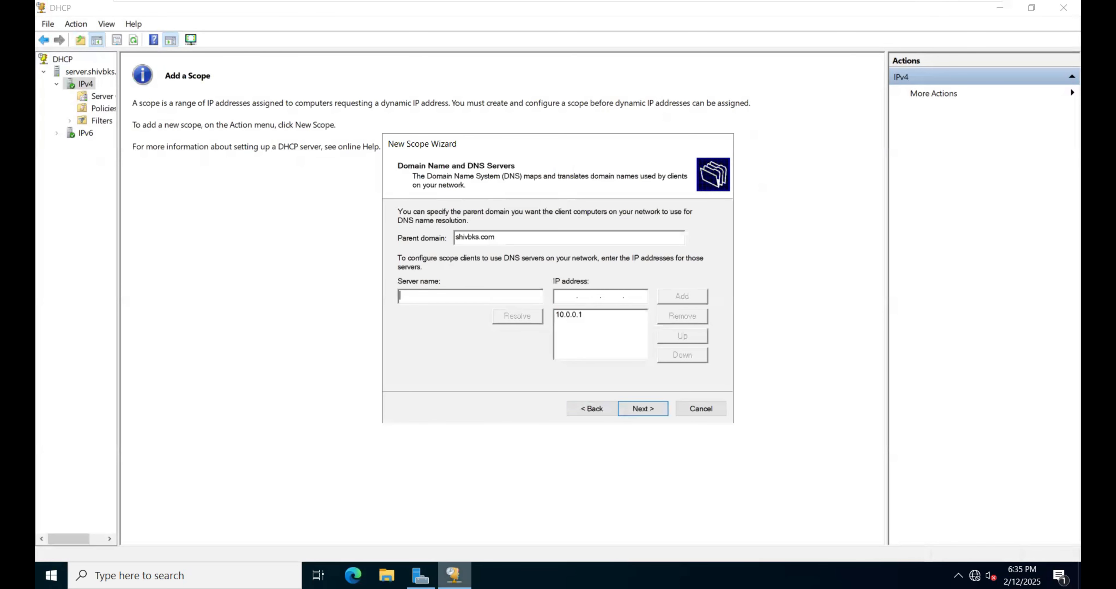
{"action": "left_click", "coordinate": [456, 574]}
Step: Enter server as the DNS server name, resolve its IP address, add it to the DNS servers and continue
{"action": "left_click", "coordinate": [467, 290]}
{"action": "type", "text": "server"}
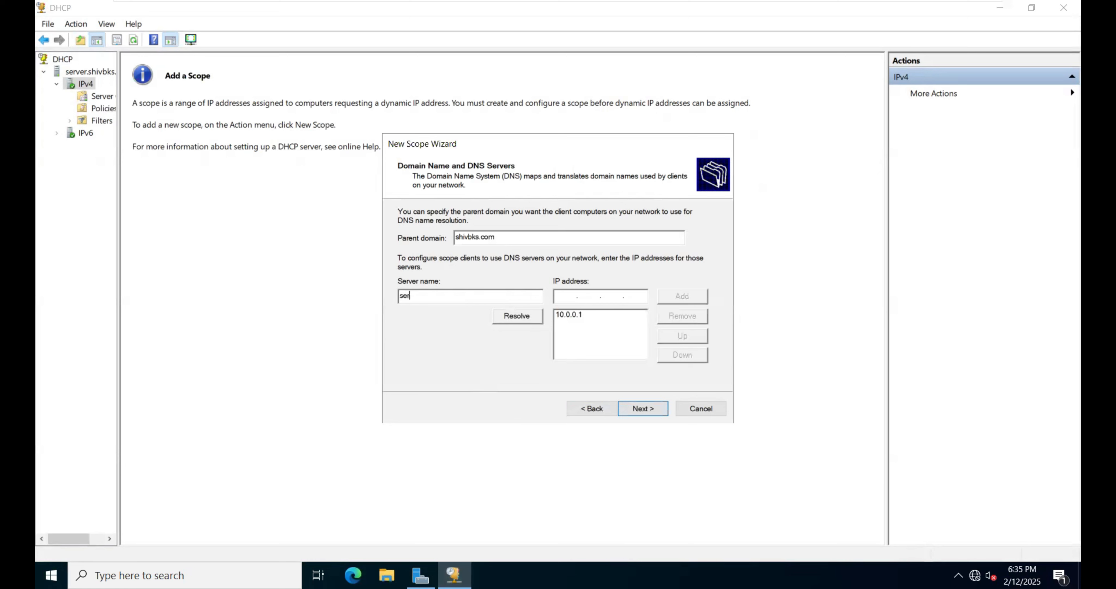
{"action": "left_click", "coordinate": [518, 315]}
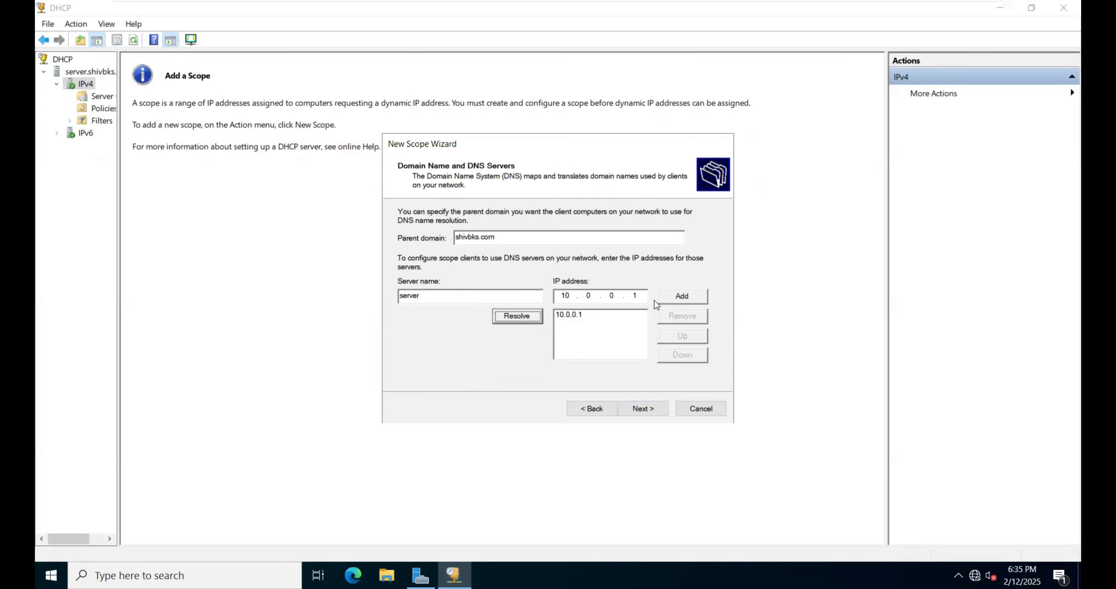
{"action": "left_click", "coordinate": [696, 298]}
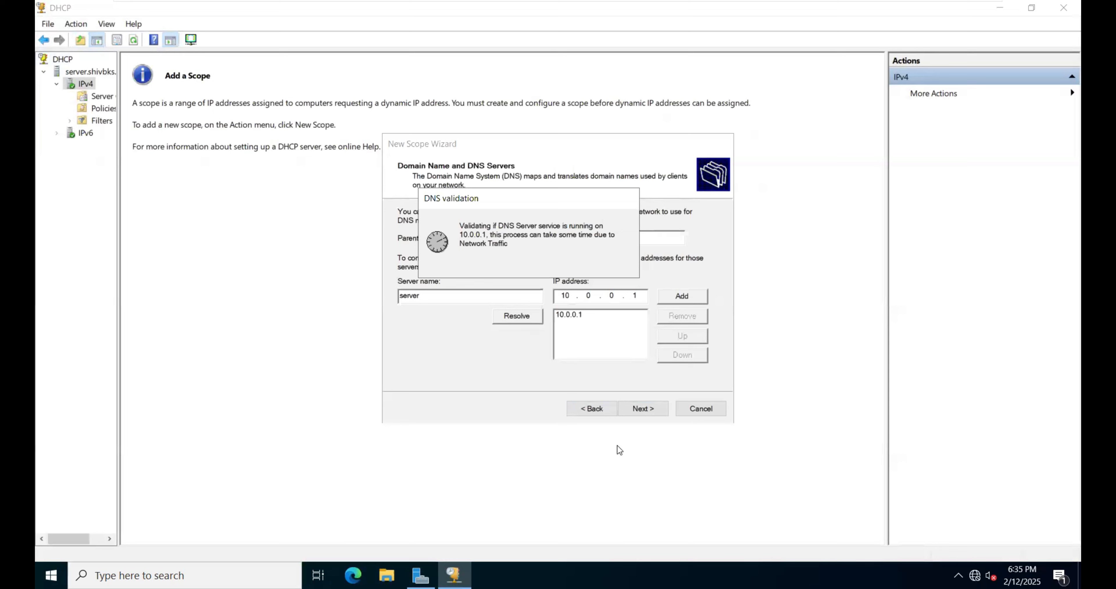
{"action": "left_click", "coordinate": [651, 409]}
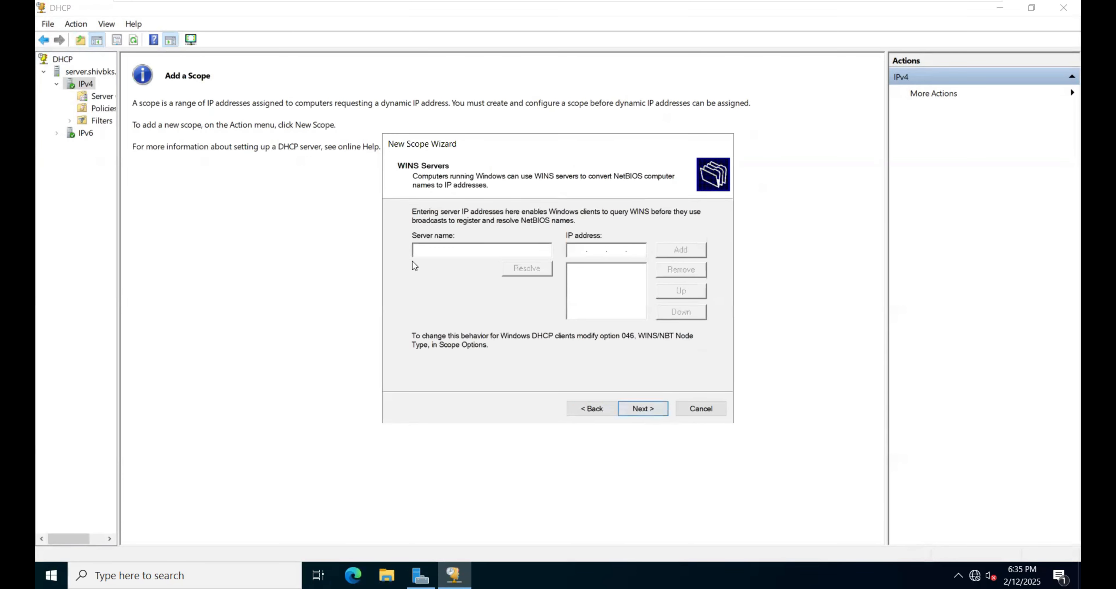
Step: Leave the WINS servers empty, activate the scope now and finish the wizard
{"action": "left_click", "coordinate": [650, 411]}
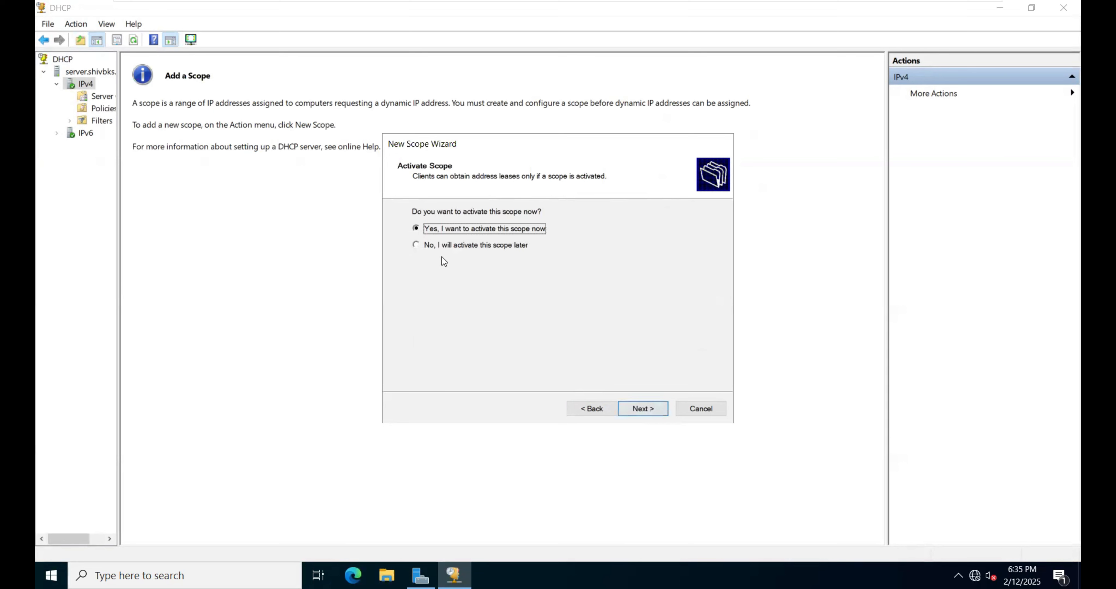
{"action": "left_click", "coordinate": [654, 414]}
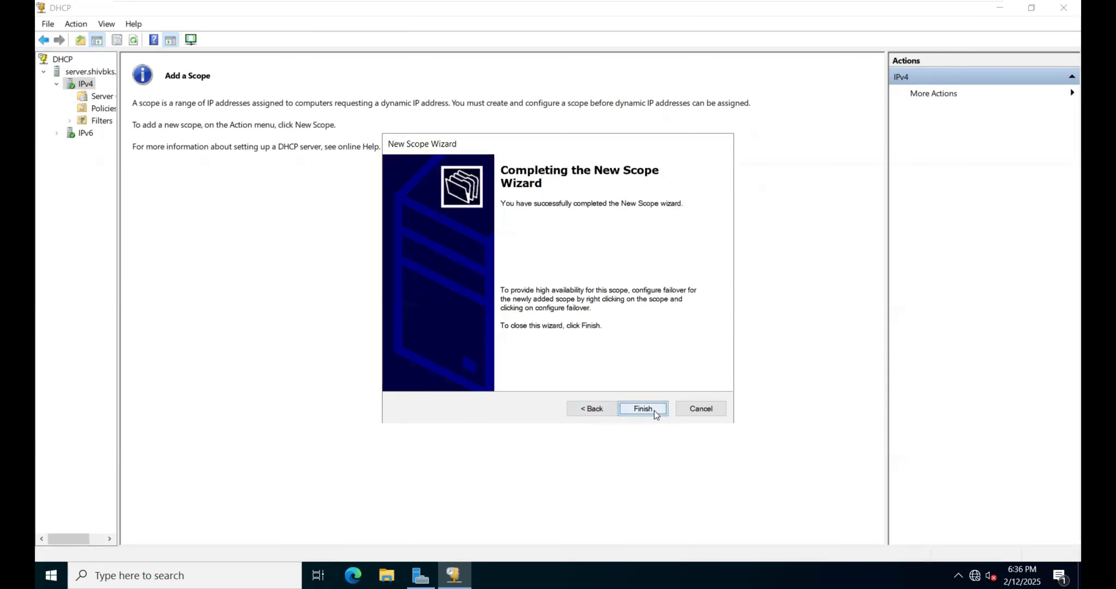
{"action": "left_click", "coordinate": [654, 409]}
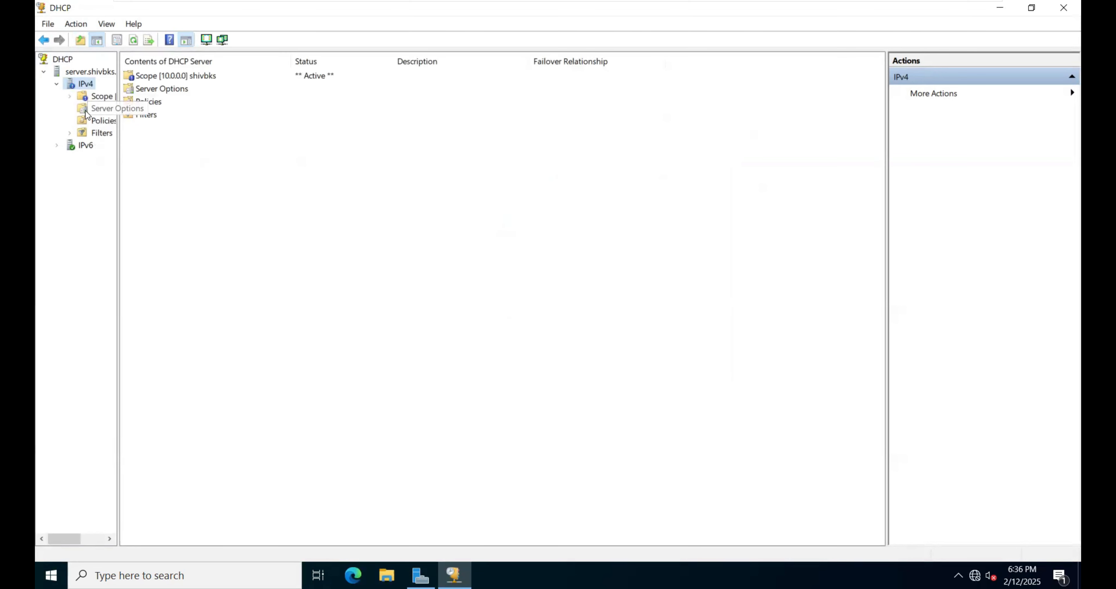
Step: Expand the shivbks scope, review its Address Pool, Address Leases and Reservations, and refresh the IPv4 node
{"action": "double_click", "coordinate": [94, 100]}
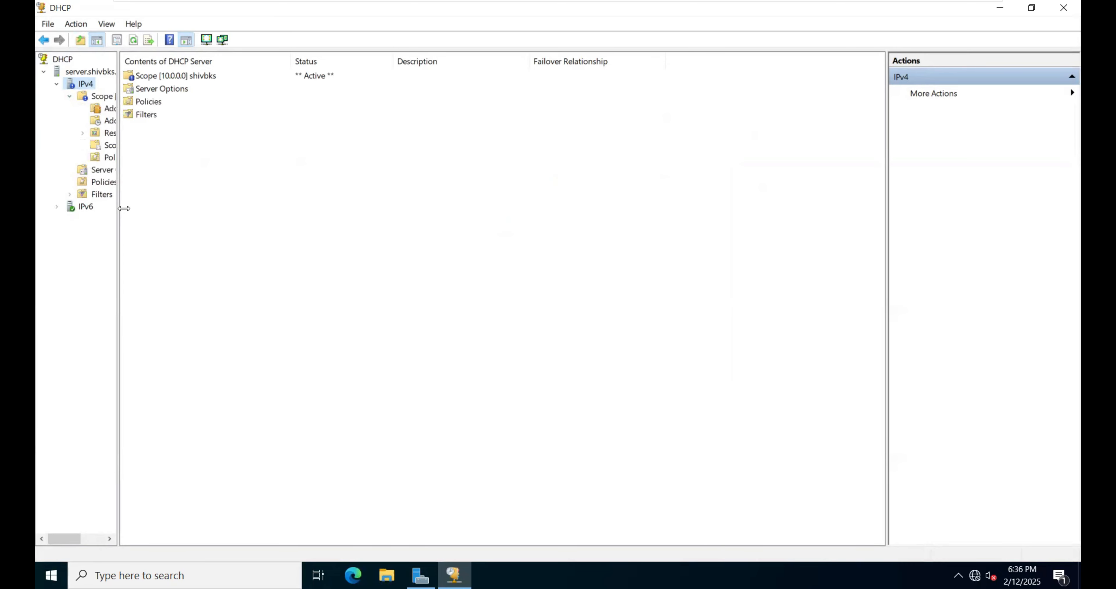
{"action": "left_click_drag", "start_coordinate": [124, 208], "coordinate": [259, 208]}
{"action": "left_click", "coordinate": [126, 108]}
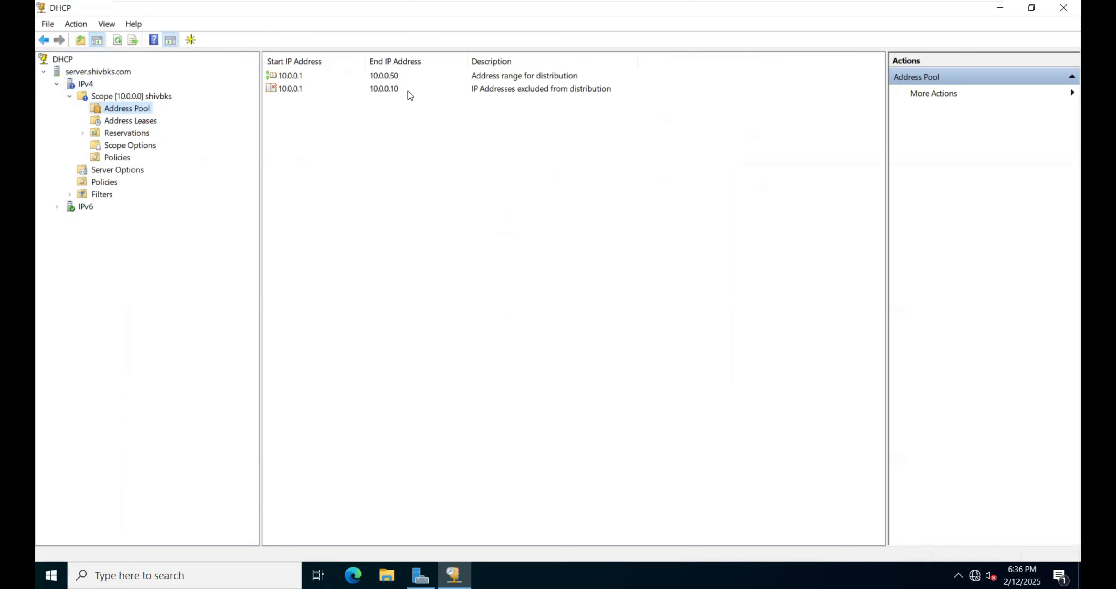
{"action": "left_click", "coordinate": [156, 121]}
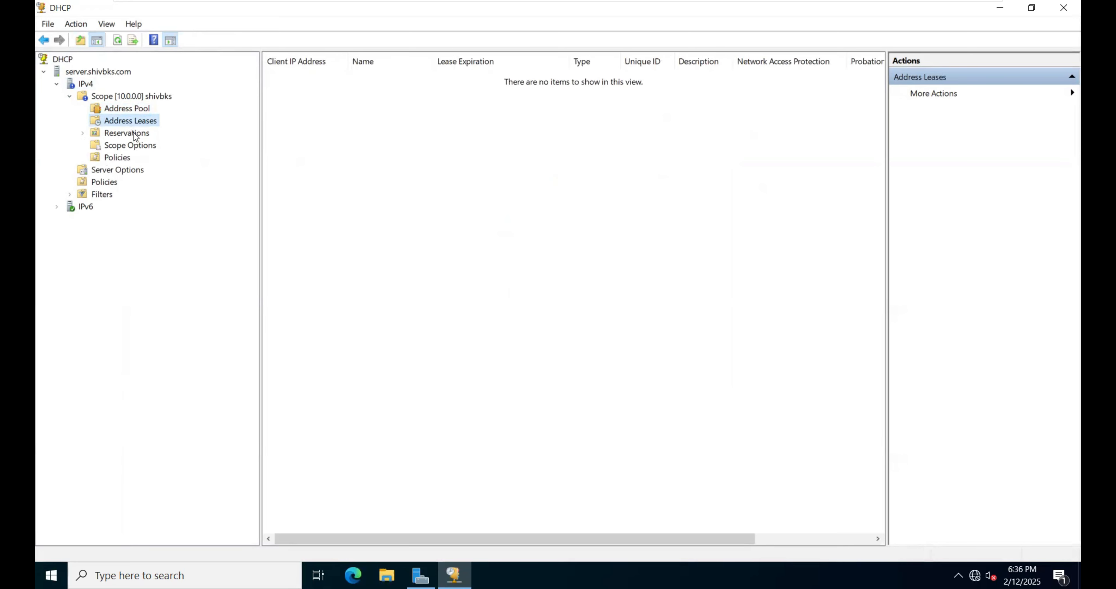
{"action": "left_click", "coordinate": [141, 135]}
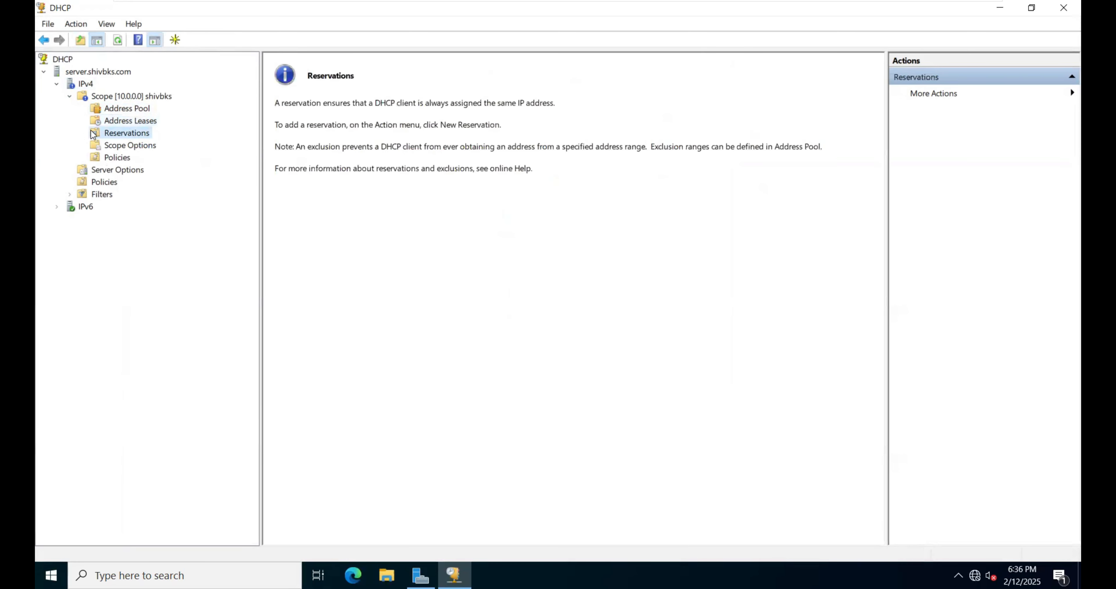
{"action": "right_click", "coordinate": [75, 86]}
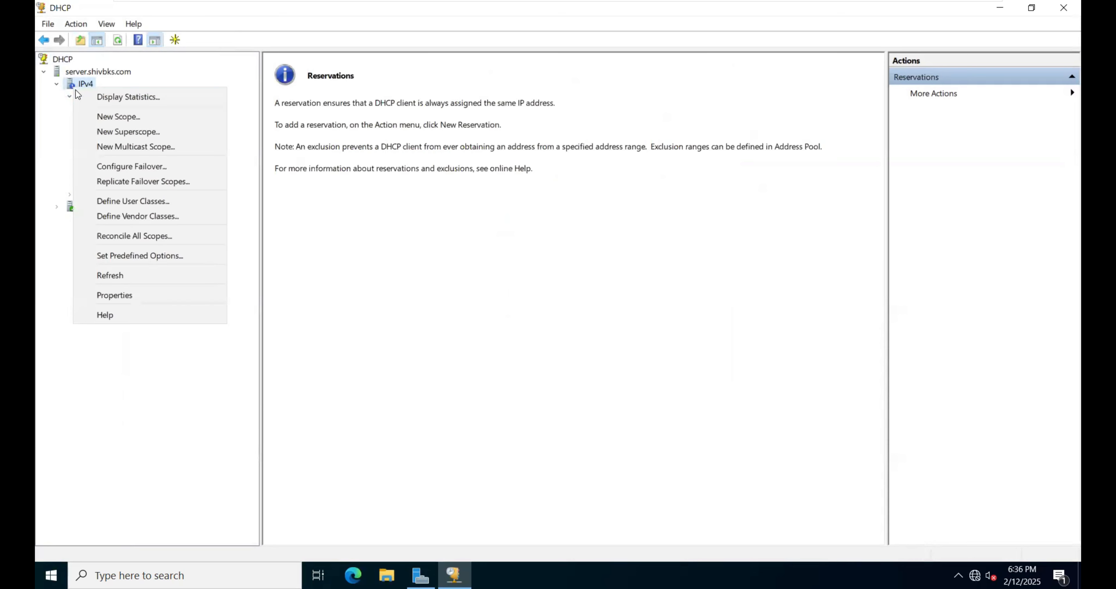
{"action": "left_click", "coordinate": [117, 270]}
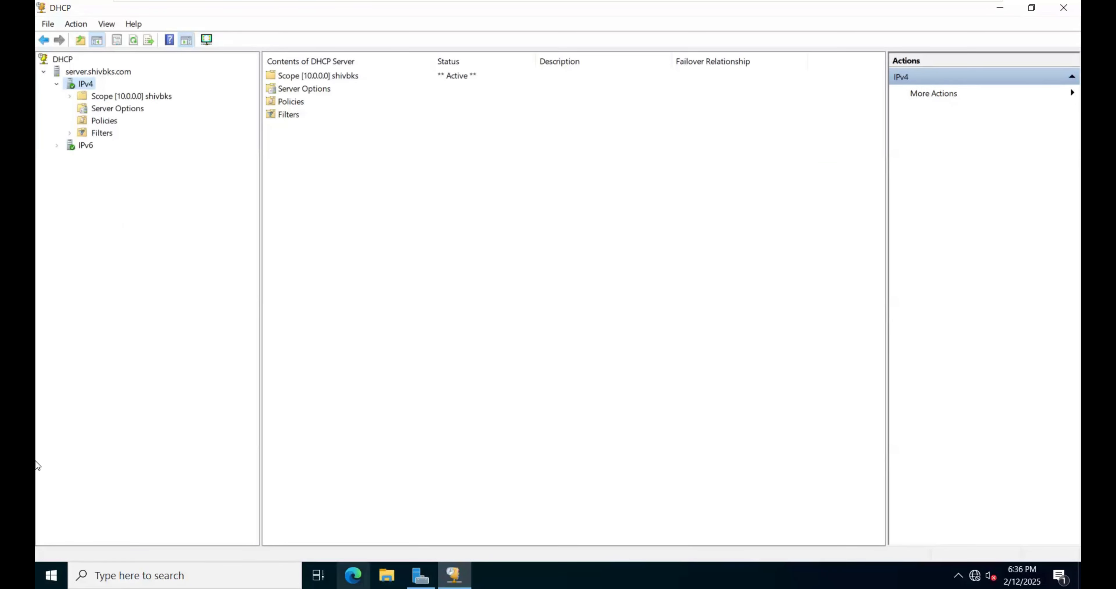
Step: Switch to the Windows 10 x64 virtual machine, bring up its sign-in screen and choose to sign in as another user
{"action": "mouse_move", "coordinate": [536, 5]}
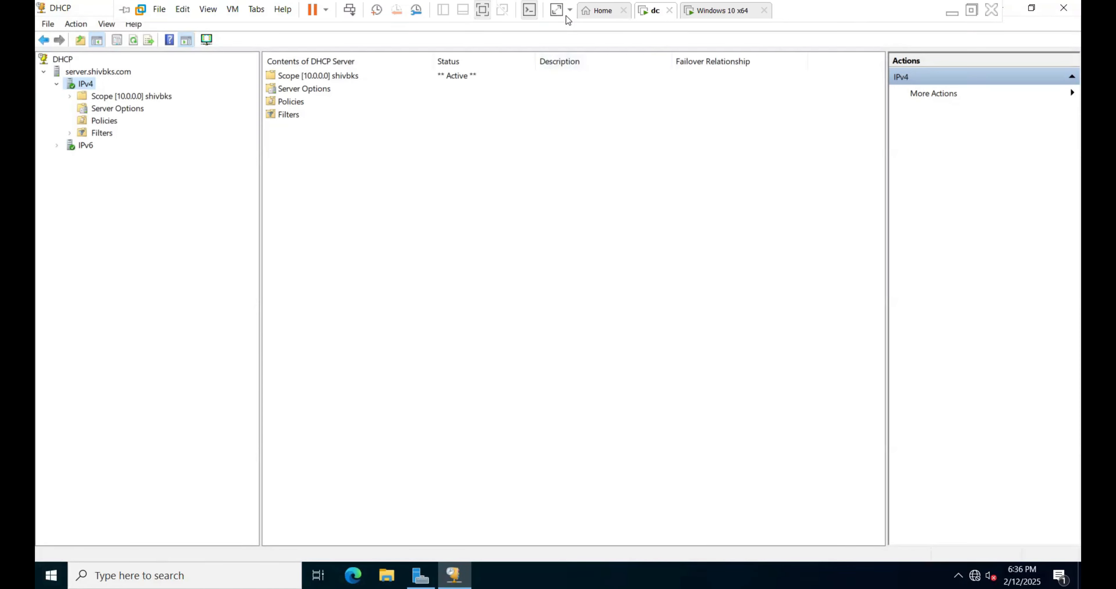
{"action": "left_click", "coordinate": [706, 14]}
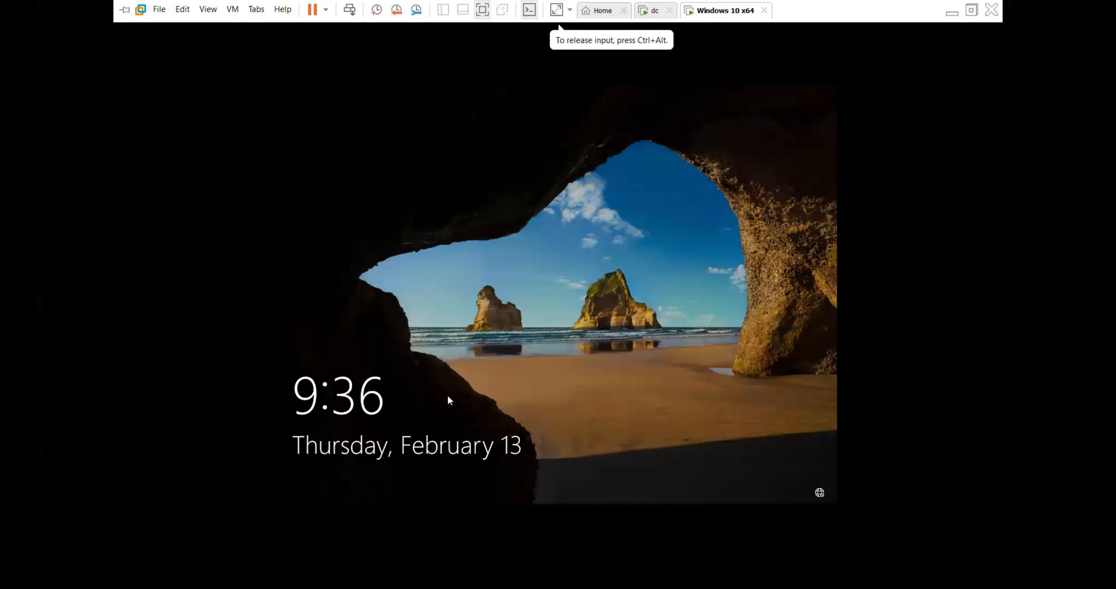
{"action": "left_click", "coordinate": [326, 11]}
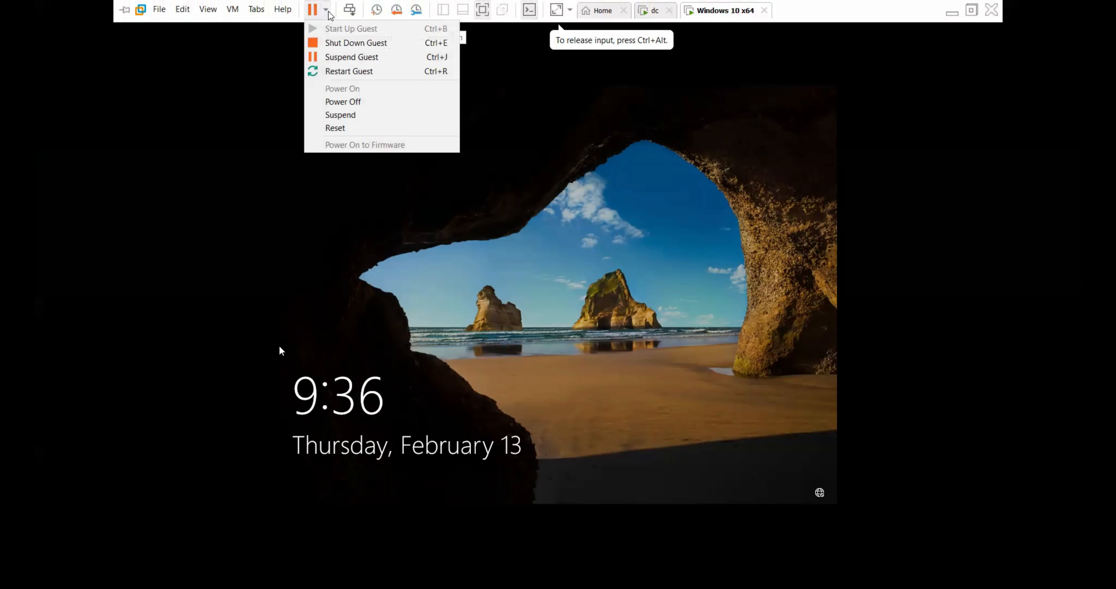
{"action": "left_click", "coordinate": [351, 13]}
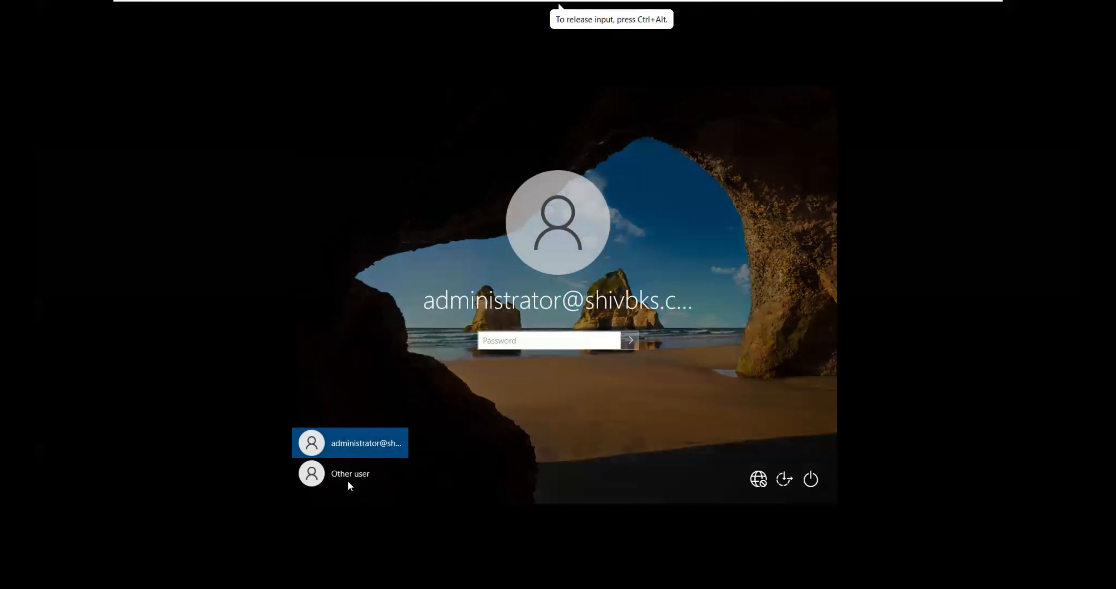
{"action": "left_click", "coordinate": [349, 476]}
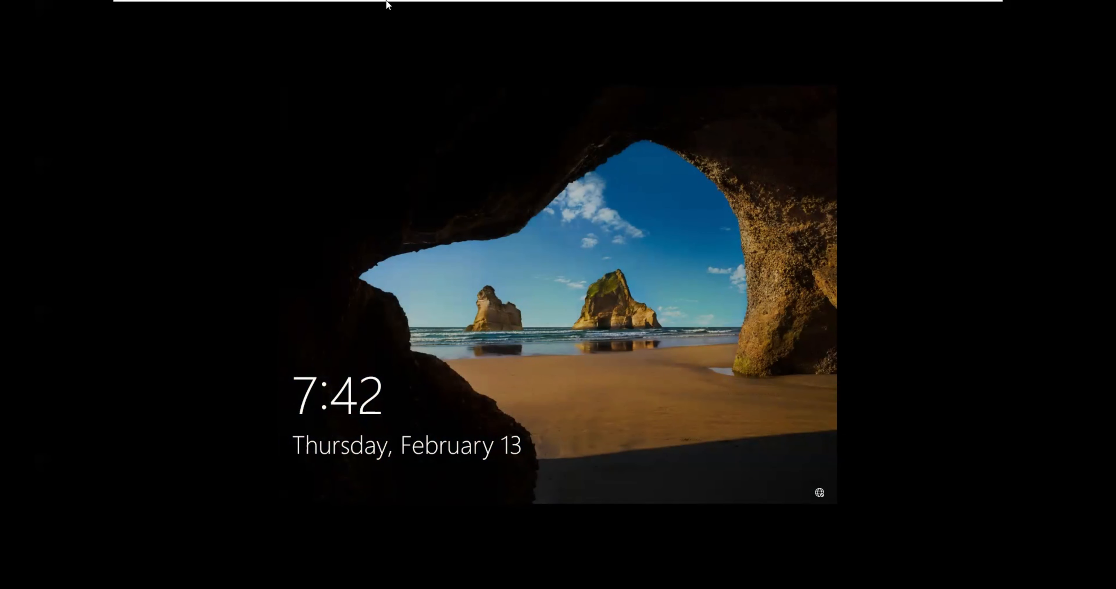
Step: Bring up the password prompt on the Windows 10 virtual machine and try to sign in with the account password
{"action": "mouse_move", "coordinate": [452, 25]}
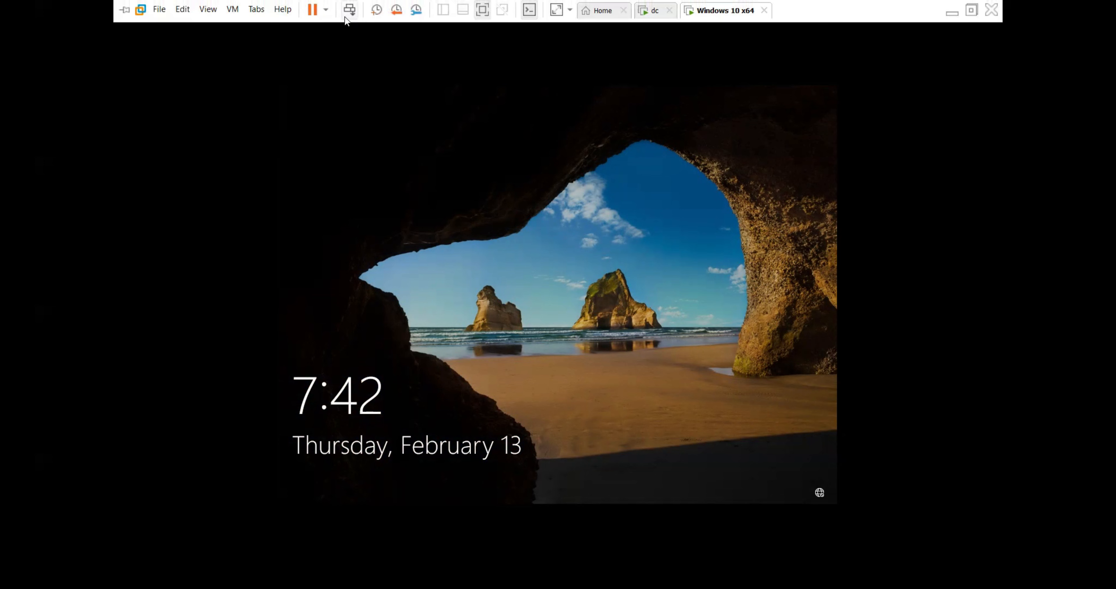
{"action": "left_click", "coordinate": [350, 10]}
{"action": "left_click", "coordinate": [535, 347]}
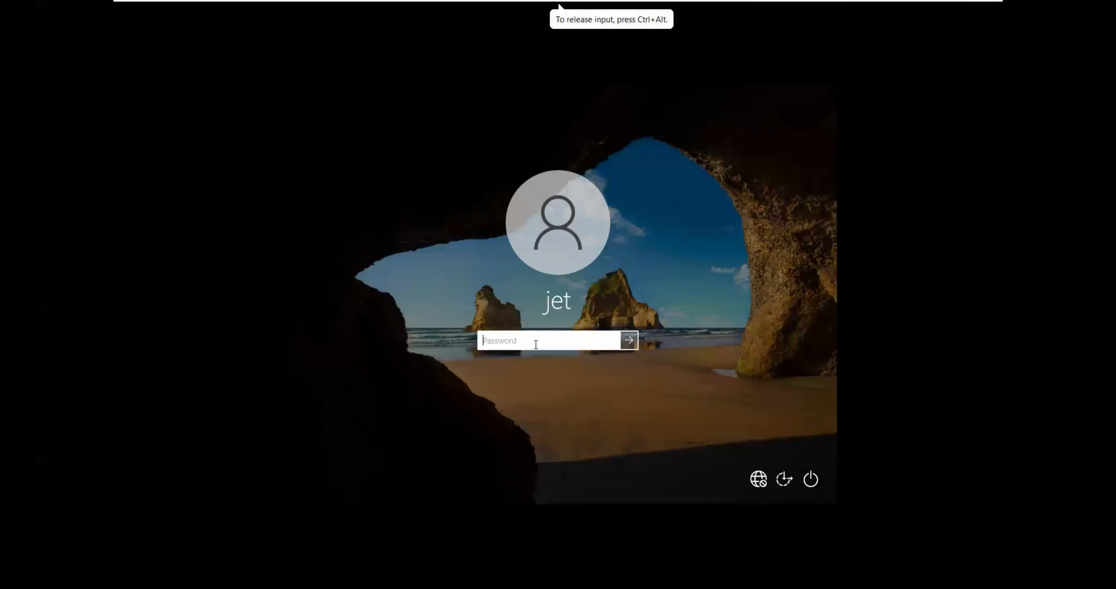
{"action": "type", "text": "*******"}
{"action": "key", "text": "Return"}
{"action": "left_click", "coordinate": [549, 362]}
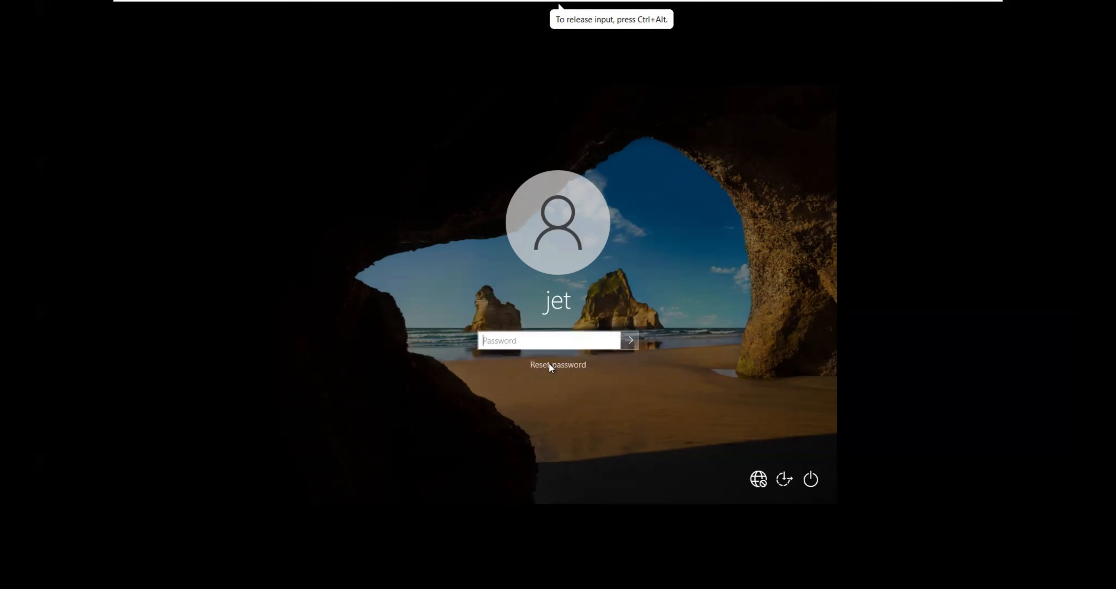
Step: Re-enter the account password and sign in to the Windows 10 desktop
{"action": "type", "text": "****"}
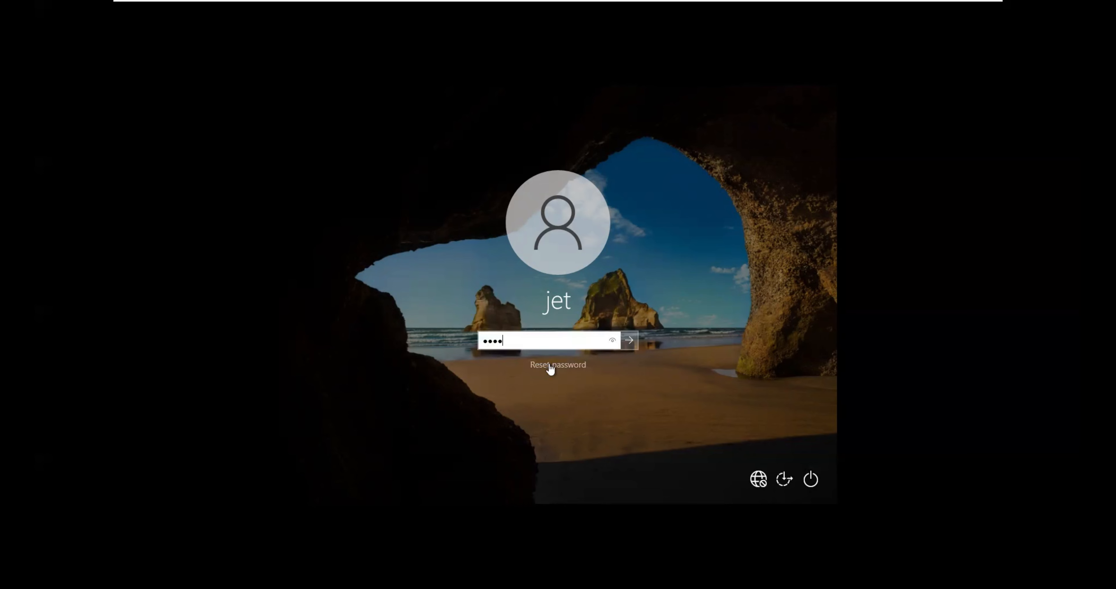
{"action": "type", "text": "***"}
{"action": "key", "text": "Return"}
{"action": "left_click", "coordinate": [549, 365]}
{"action": "type", "text": "***"}
{"action": "key", "text": "Return"}
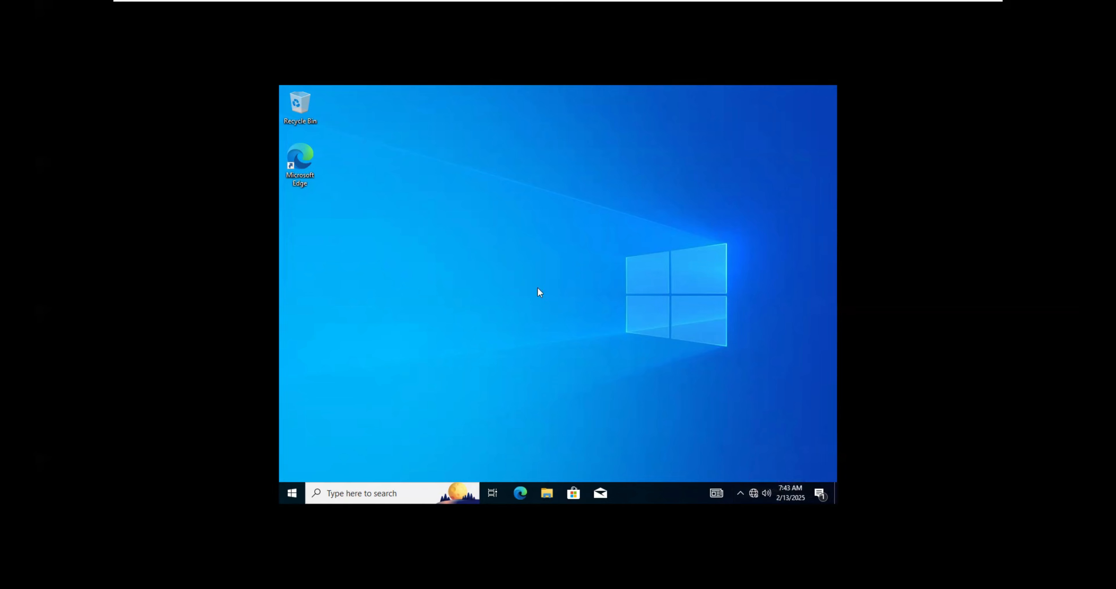
Step: Dismiss the network discovery prompt and open a Command Prompt by running cmd
{"action": "key", "text": "super+r"}
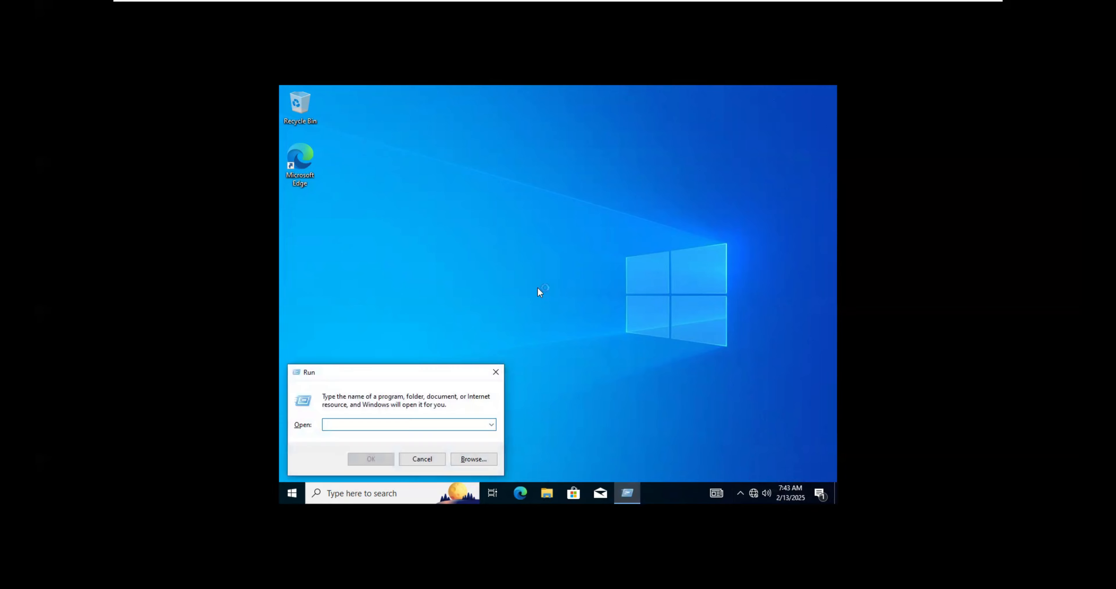
{"action": "type", "text": "nc"}
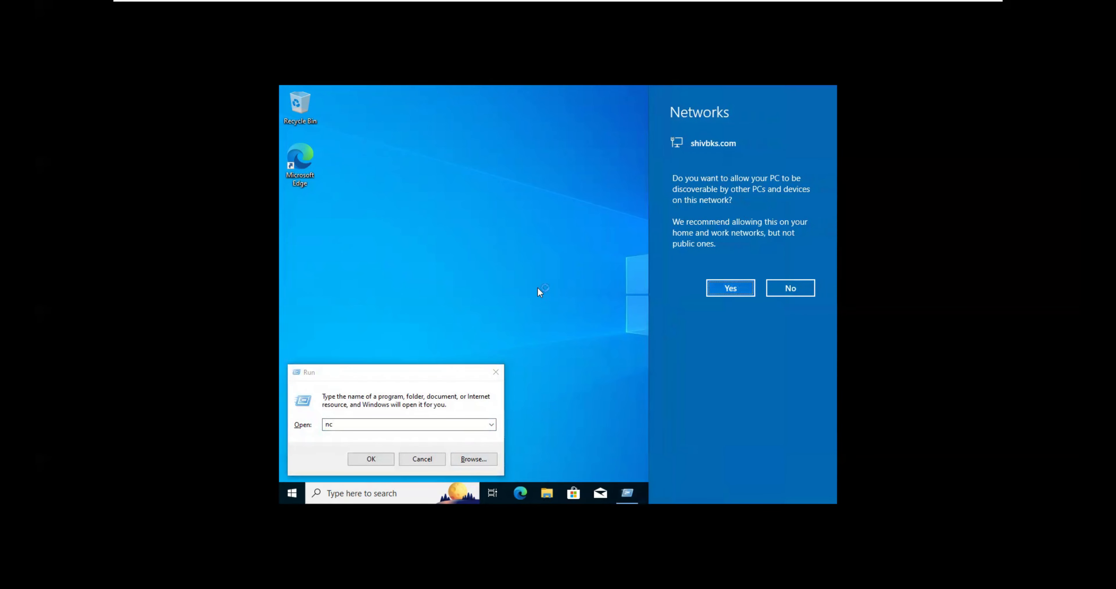
{"action": "left_click", "coordinate": [840, 231]}
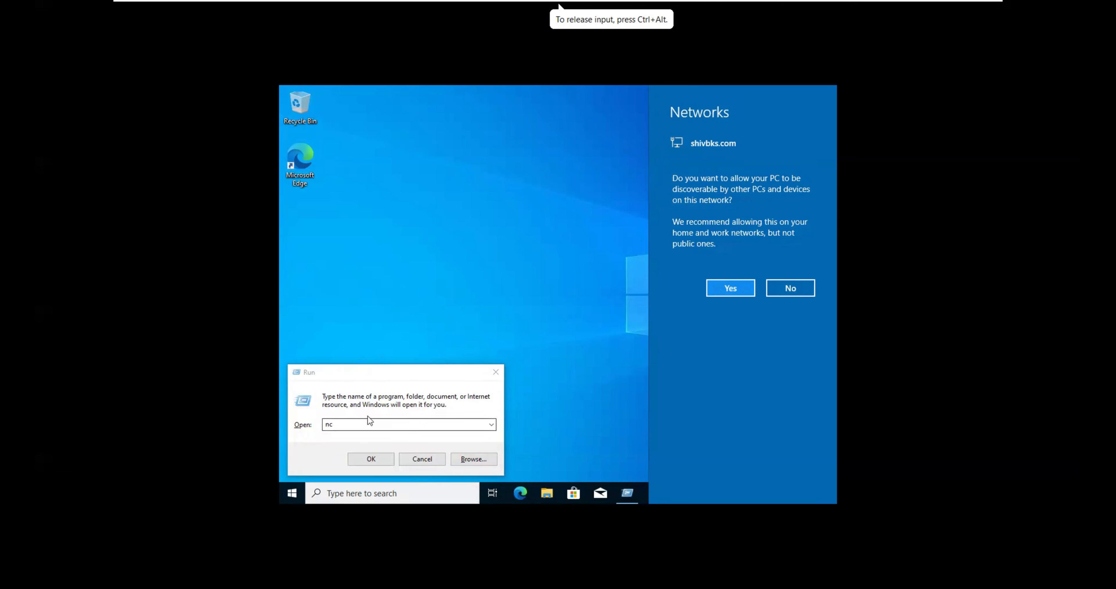
{"action": "left_click", "coordinate": [315, 423]}
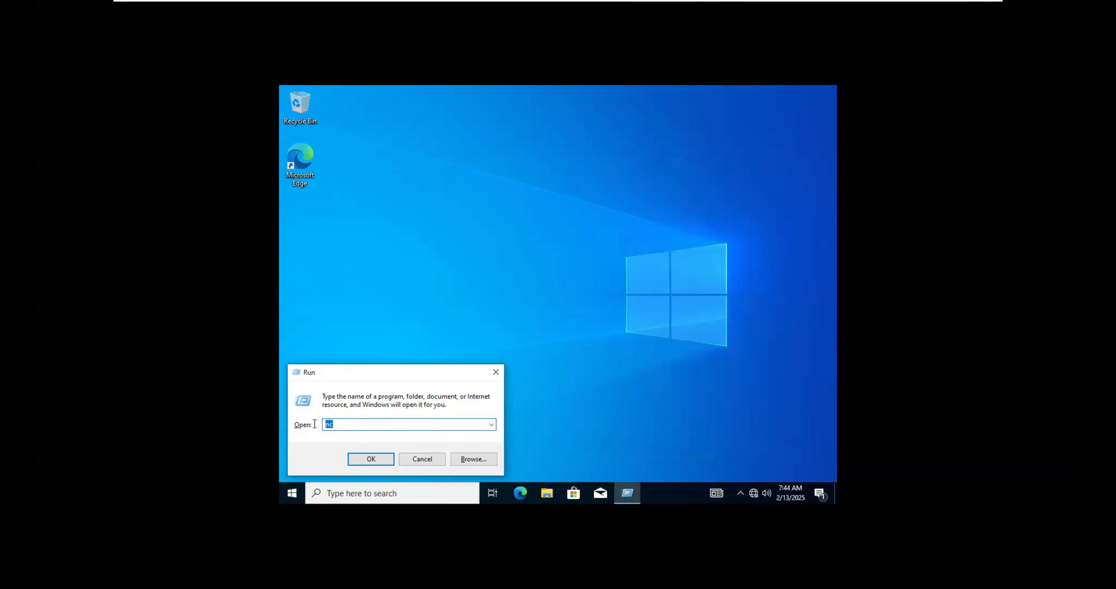
{"action": "key", "text": "BackSpace"}
{"action": "type", "text": "cmd"}
{"action": "key", "text": "Return"}
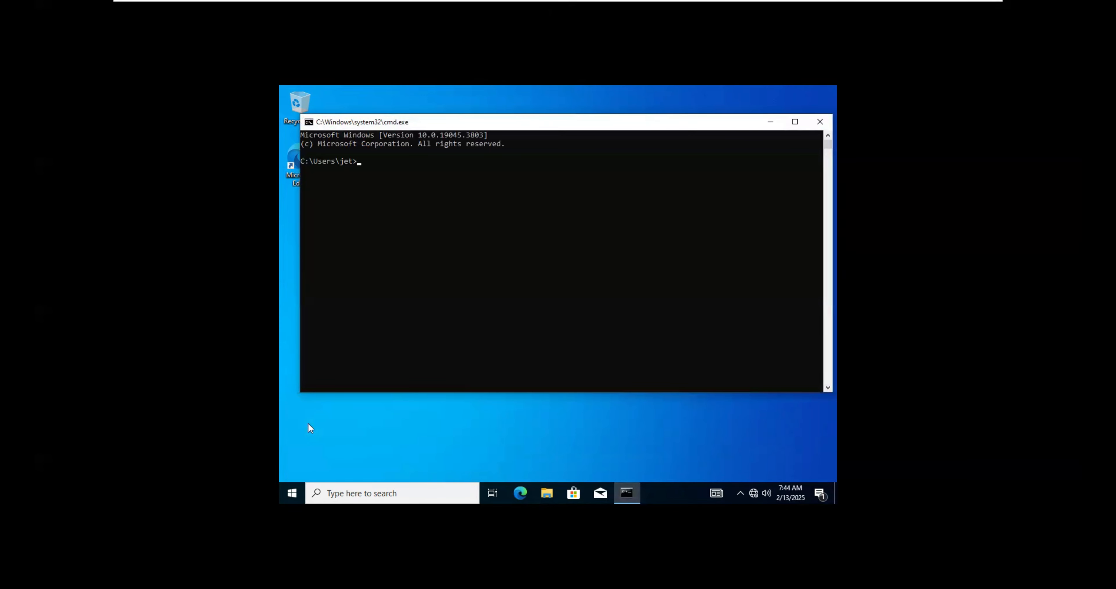
Step: Run ipconfig and highlight the Ethernet0 adapter's IPv4 address in the output
{"action": "type", "text": "ipconfig"}
{"action": "key", "text": "Return"}
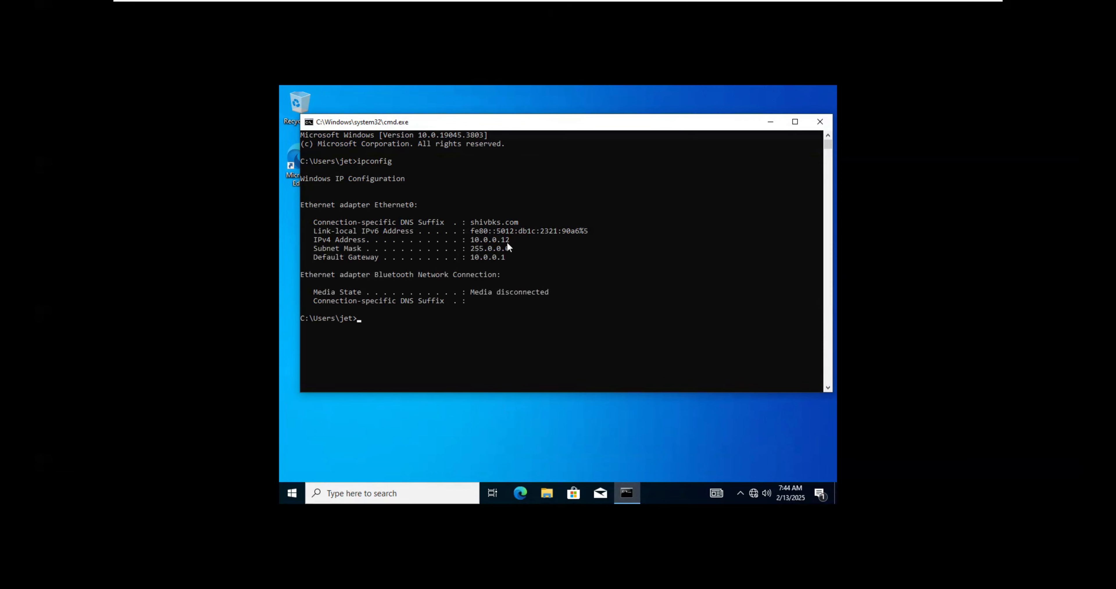
{"action": "left_click_drag", "start_coordinate": [512, 240], "coordinate": [489, 242]}
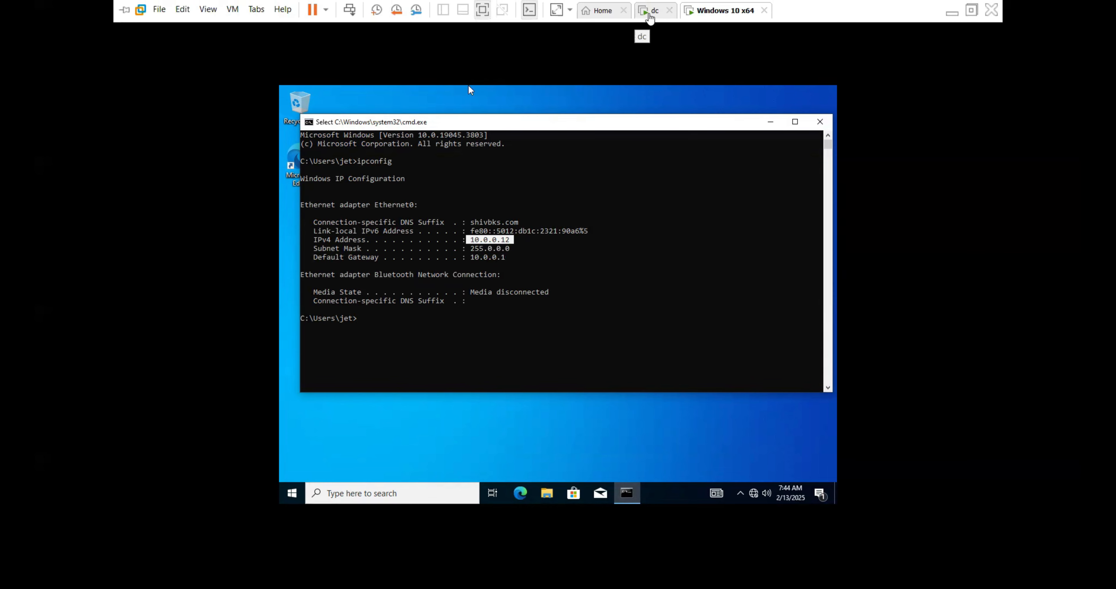
Step: Switch to the dc virtual machine, expand the shivbks scope and review its Address Leases for the Windows 10 client
{"action": "left_click", "coordinate": [651, 14]}
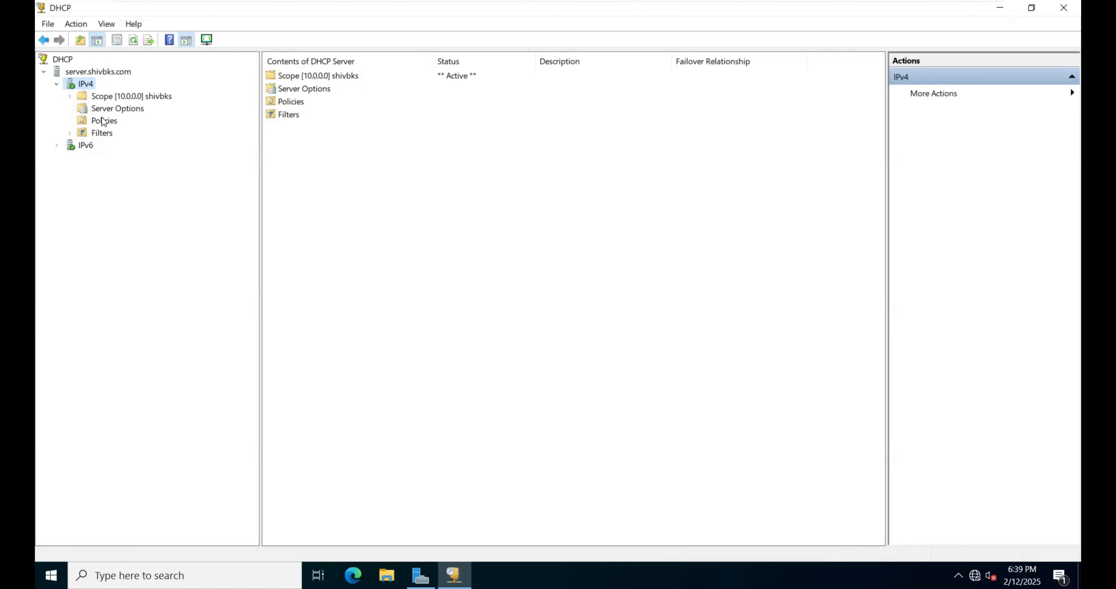
{"action": "left_click", "coordinate": [71, 96]}
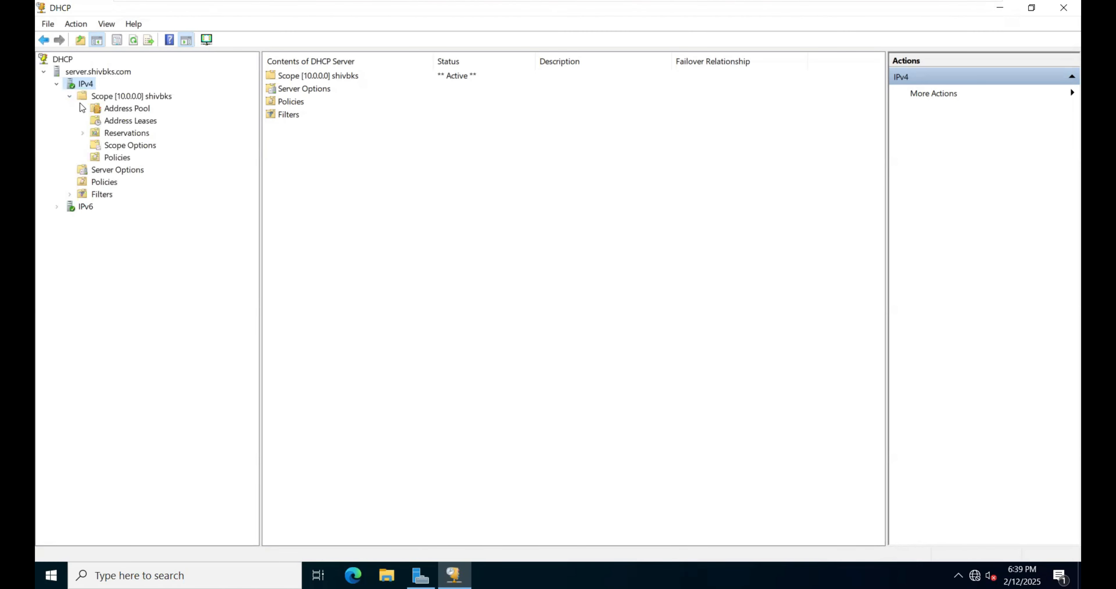
{"action": "left_click", "coordinate": [120, 122]}
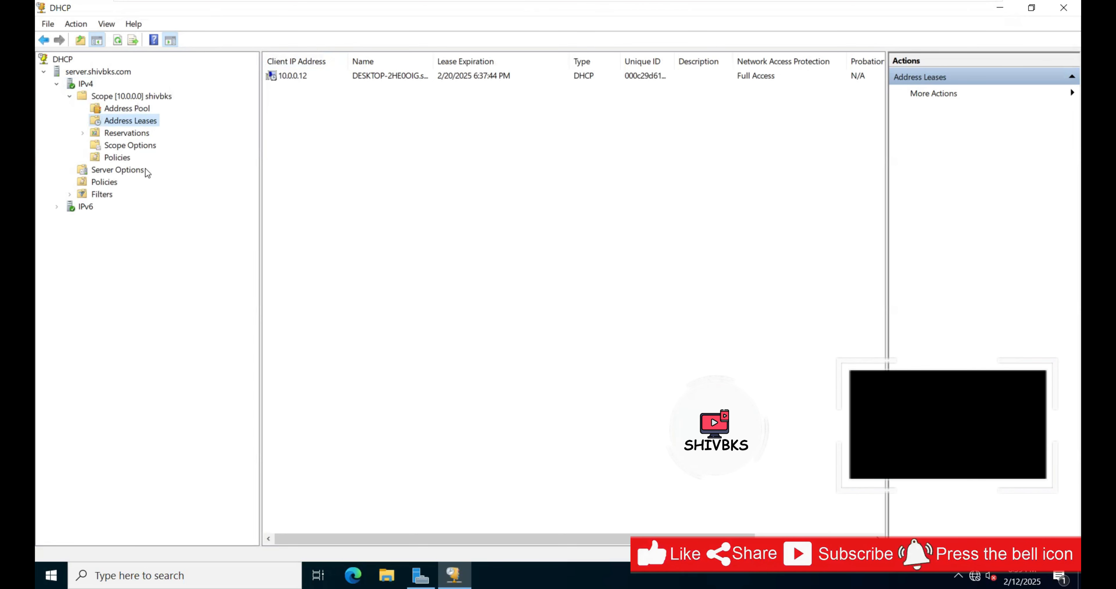
{"action": "mouse_move", "coordinate": [403, 5]}
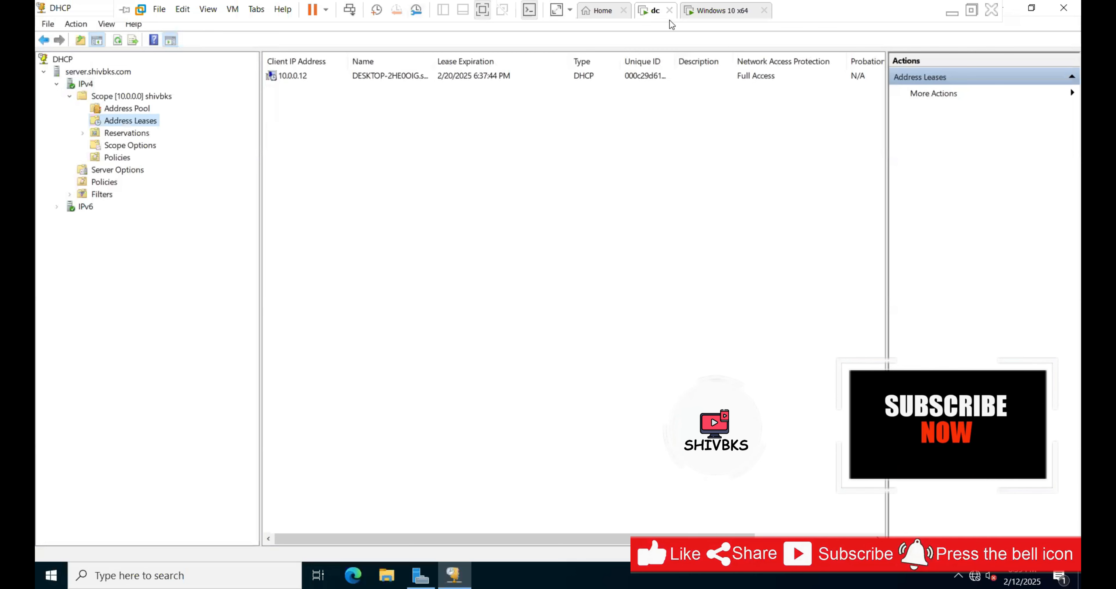